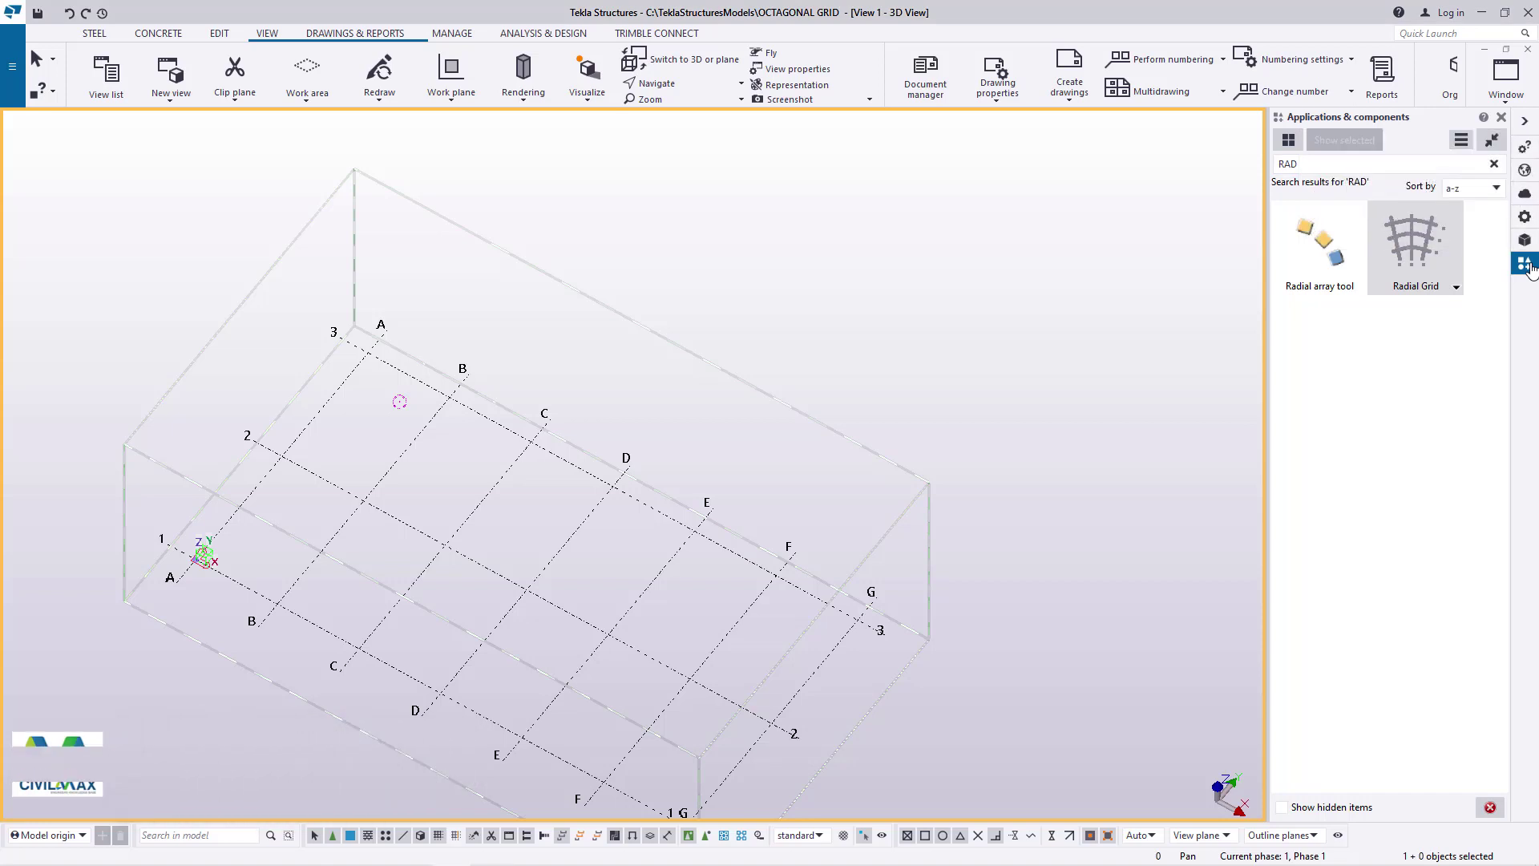
left_click(1298, 166)
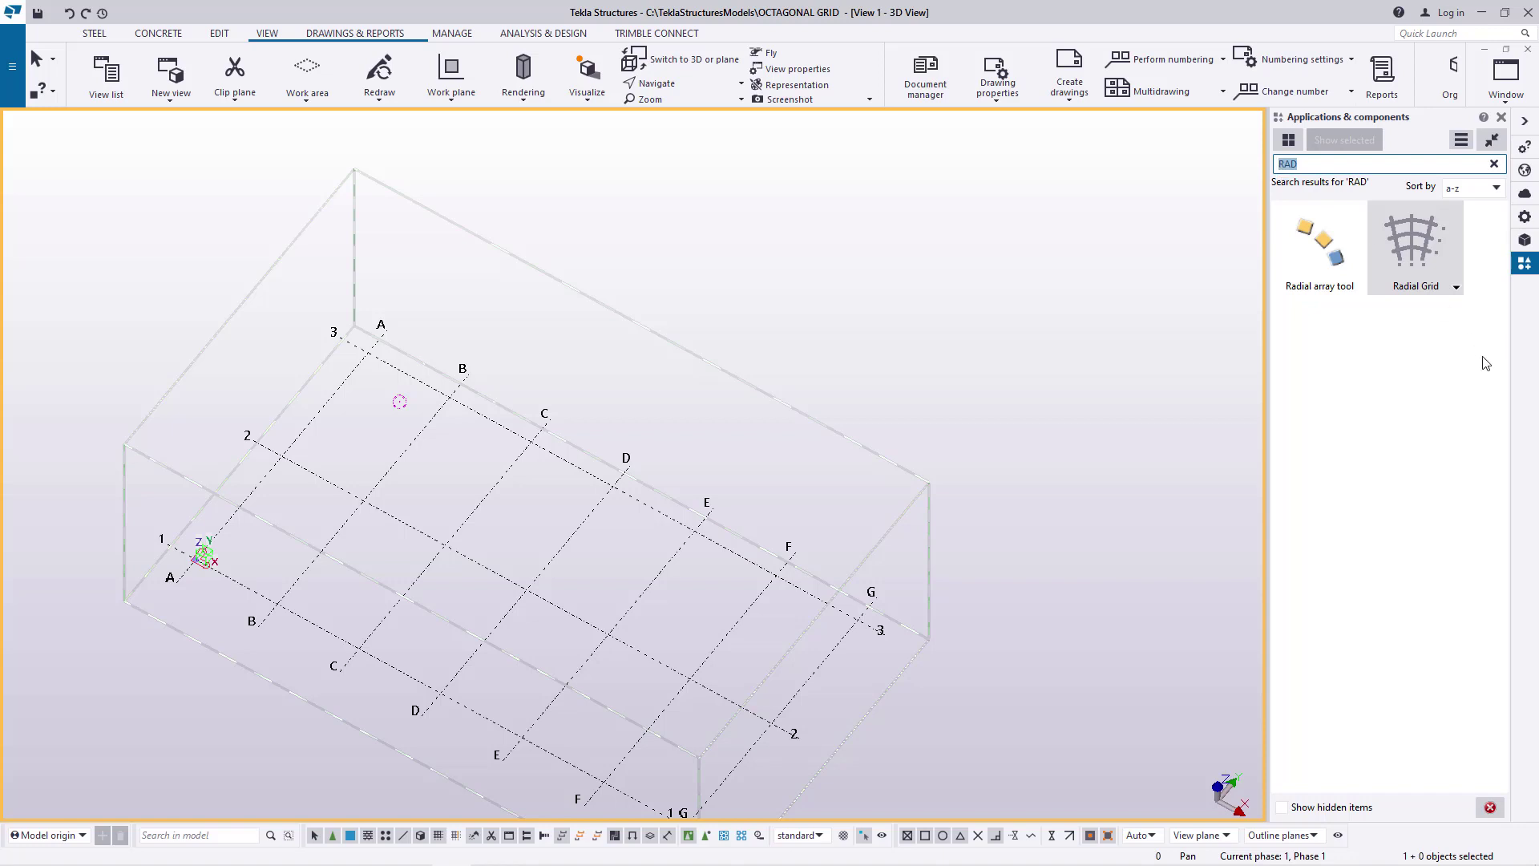
left_click(1431, 272)
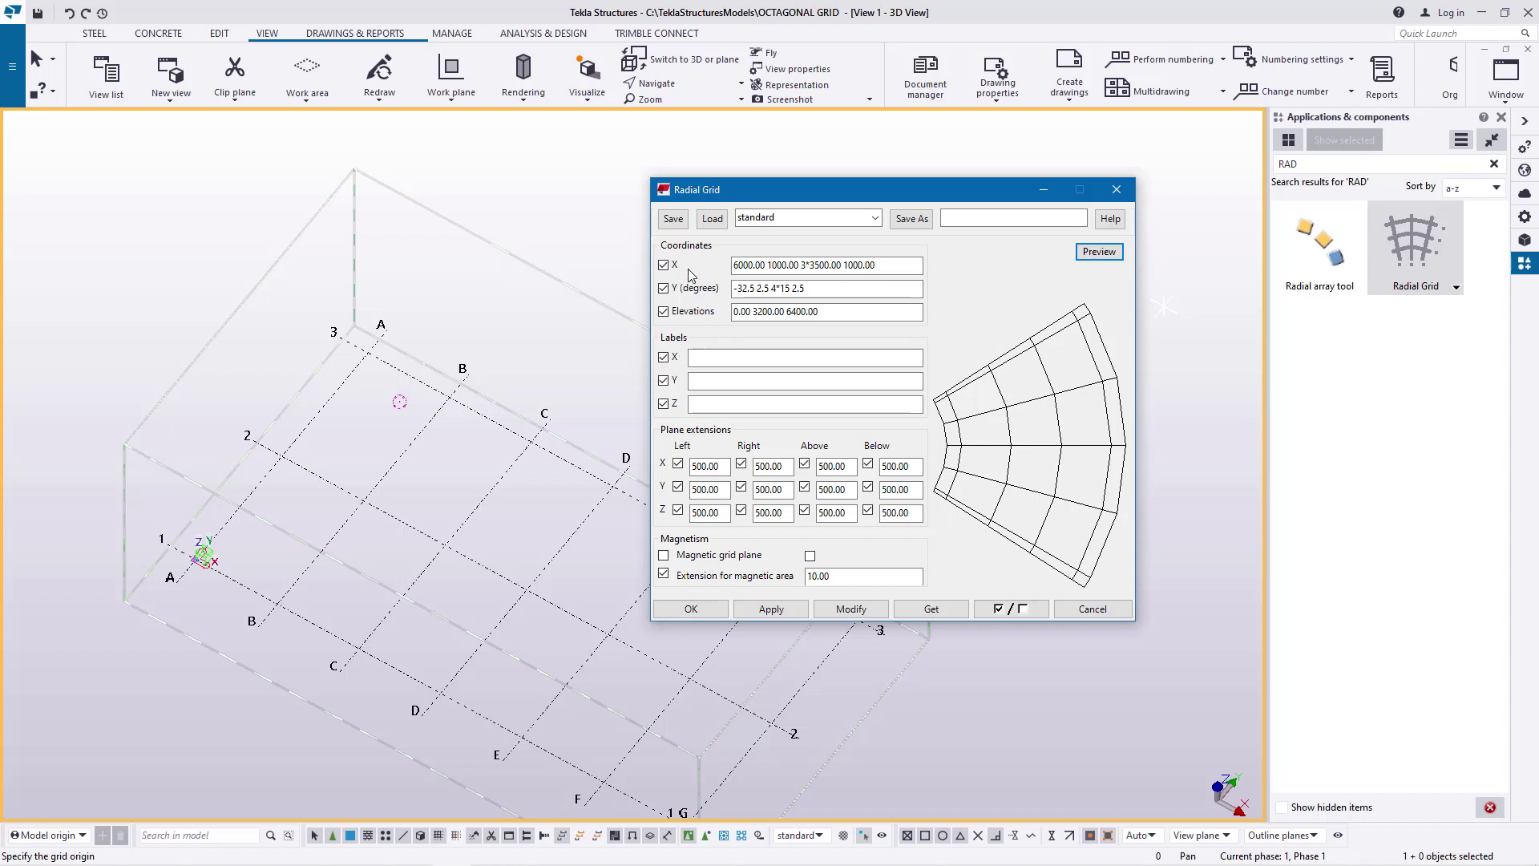
scroll(401, 539, "up", 2)
right_click(445, 282)
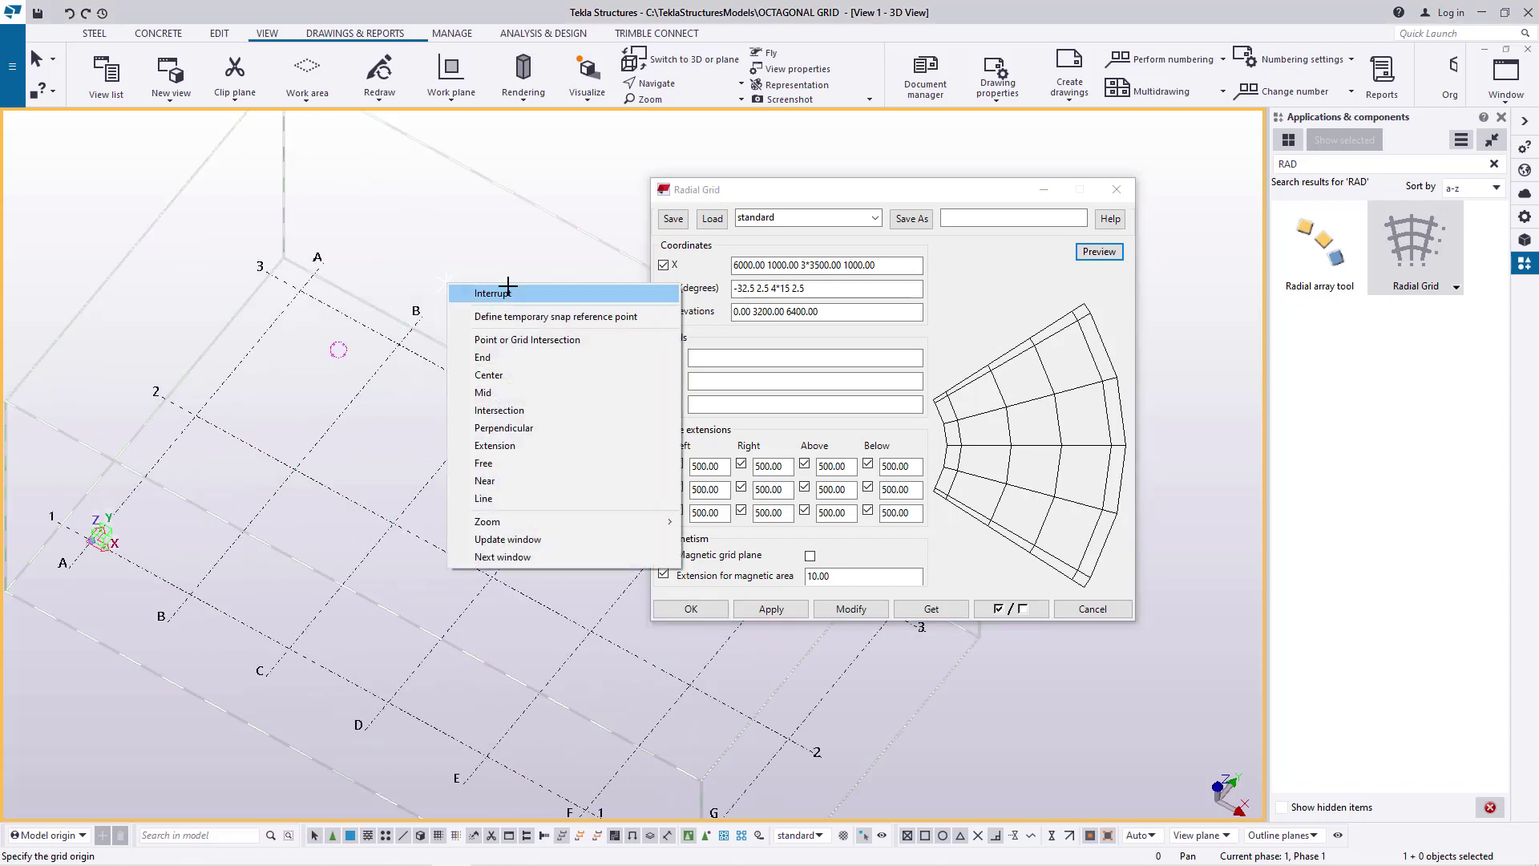
left_click(508, 287)
scroll(290, 574, "down", 2)
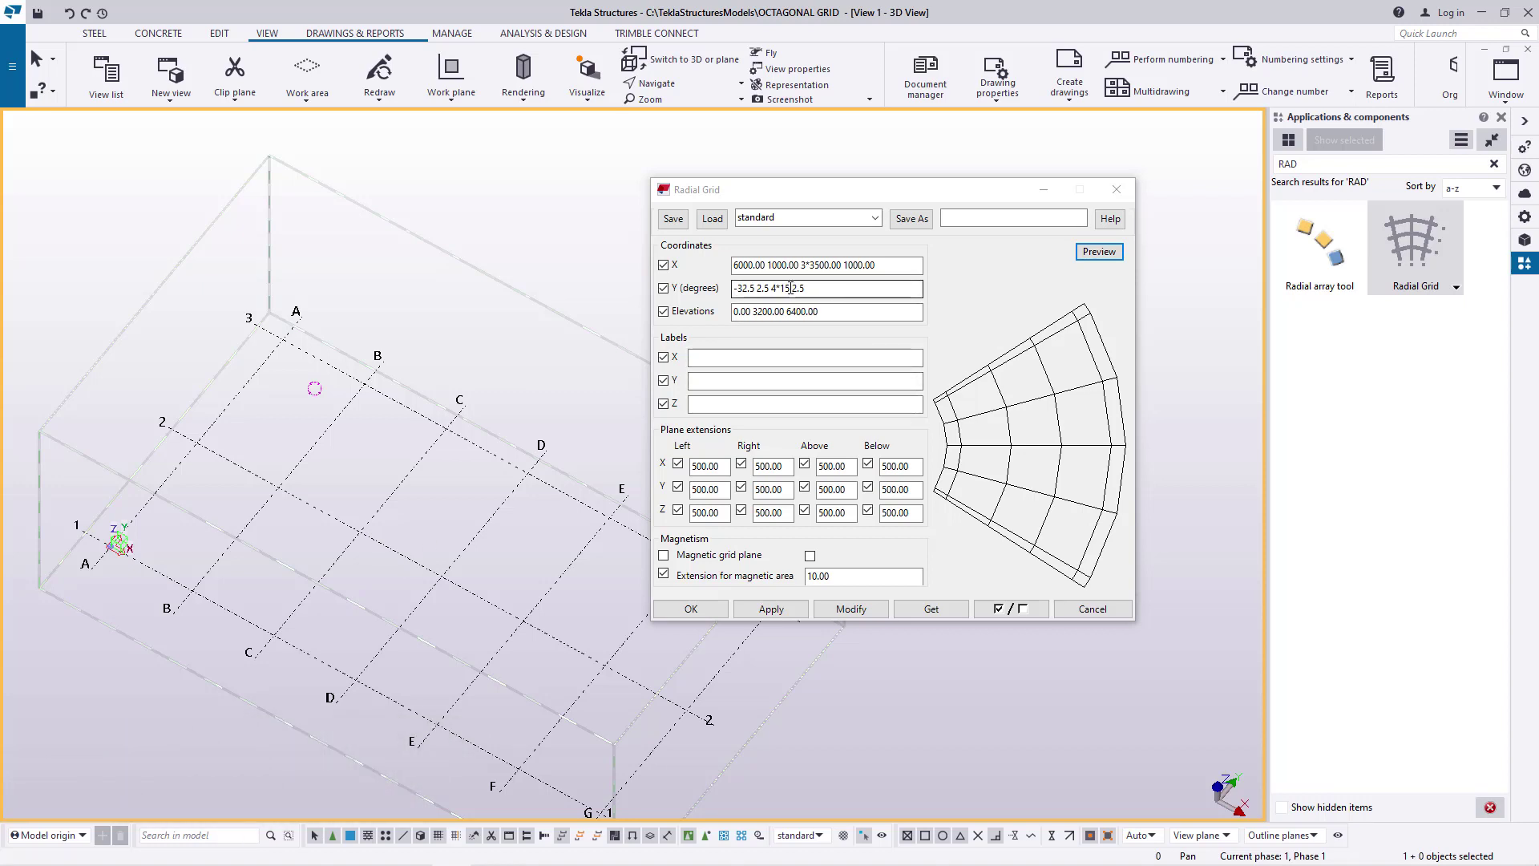
scroll(397, 441, "down", 3)
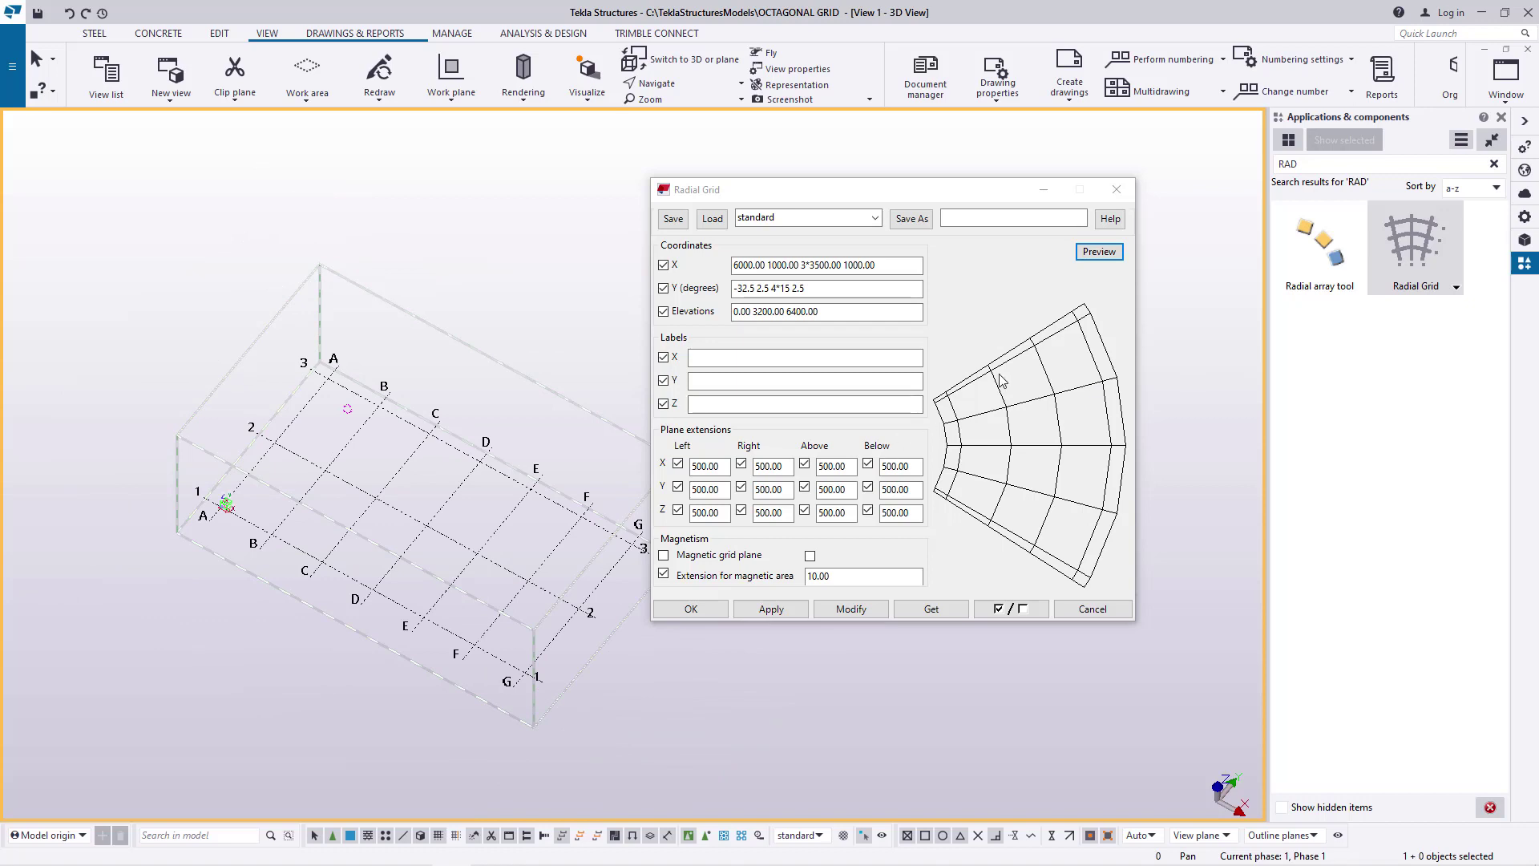
left_click(851, 609)
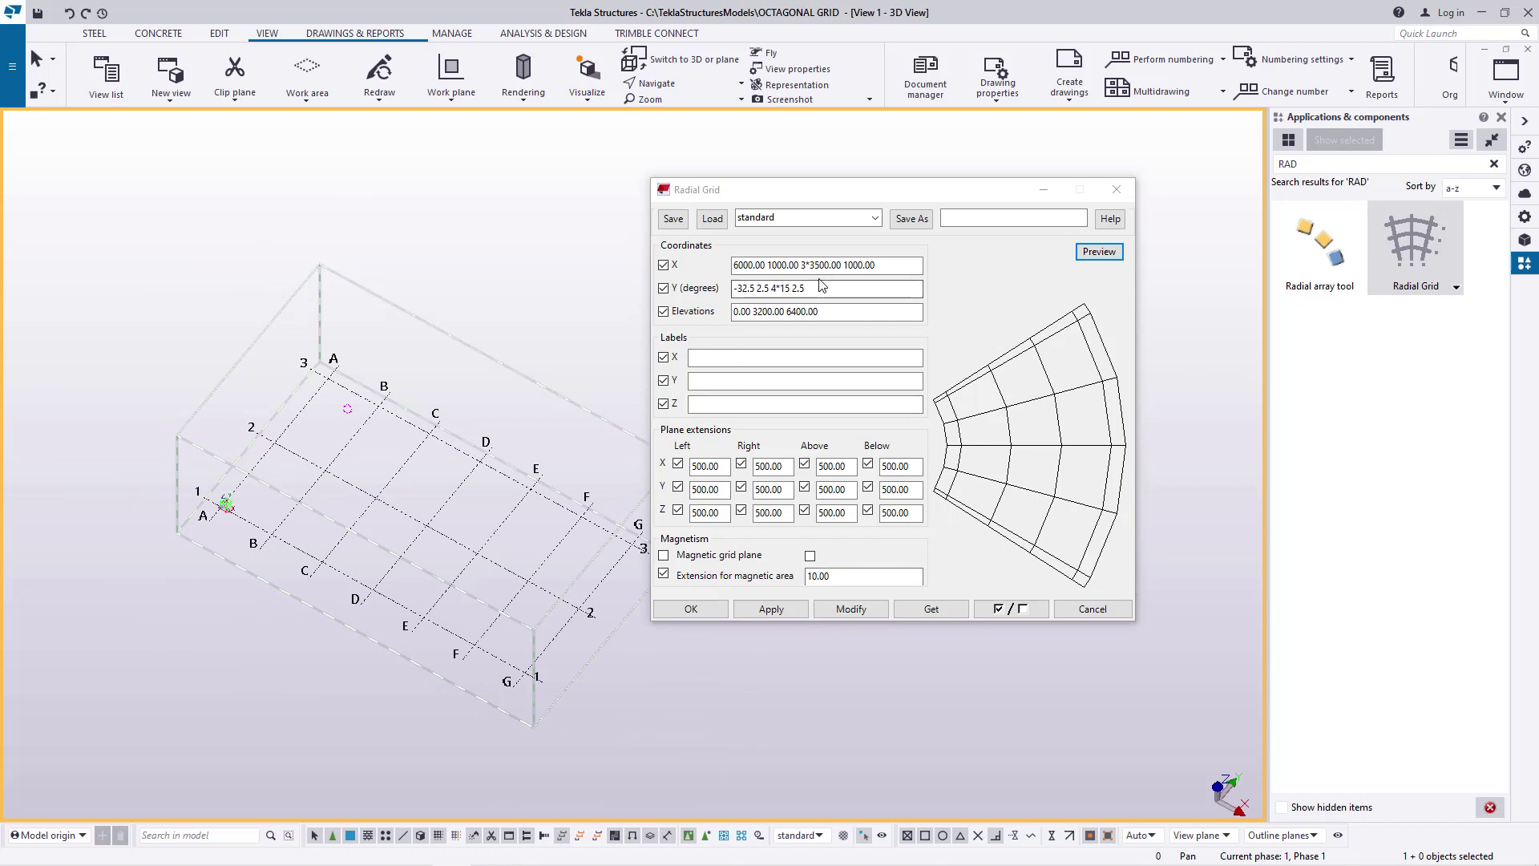
scroll(550, 492, "up", 1)
left_click(851, 609)
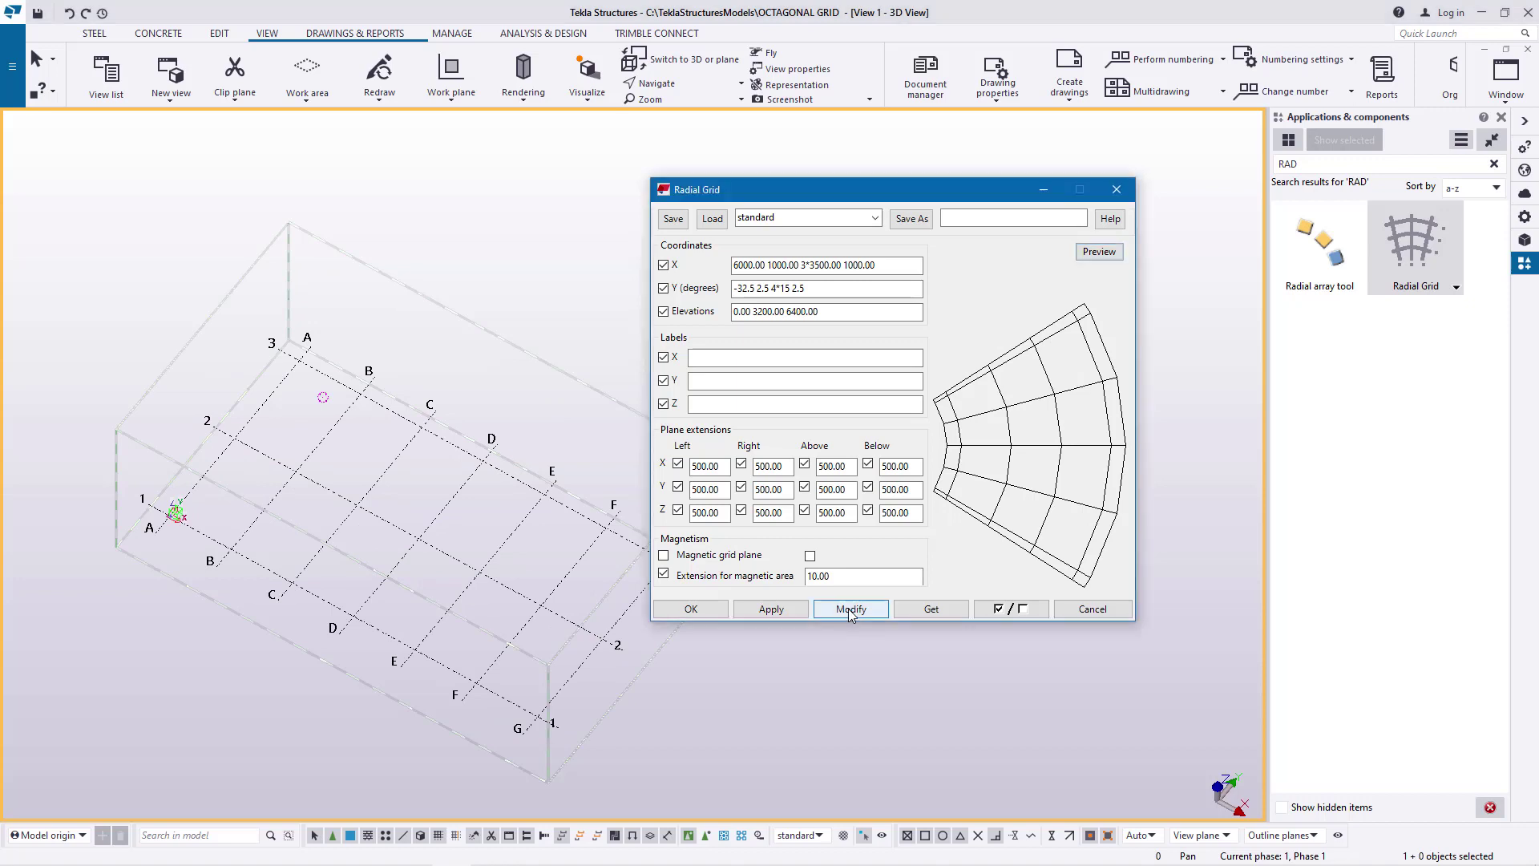
left_click(691, 609)
scroll(523, 552, "up", 2)
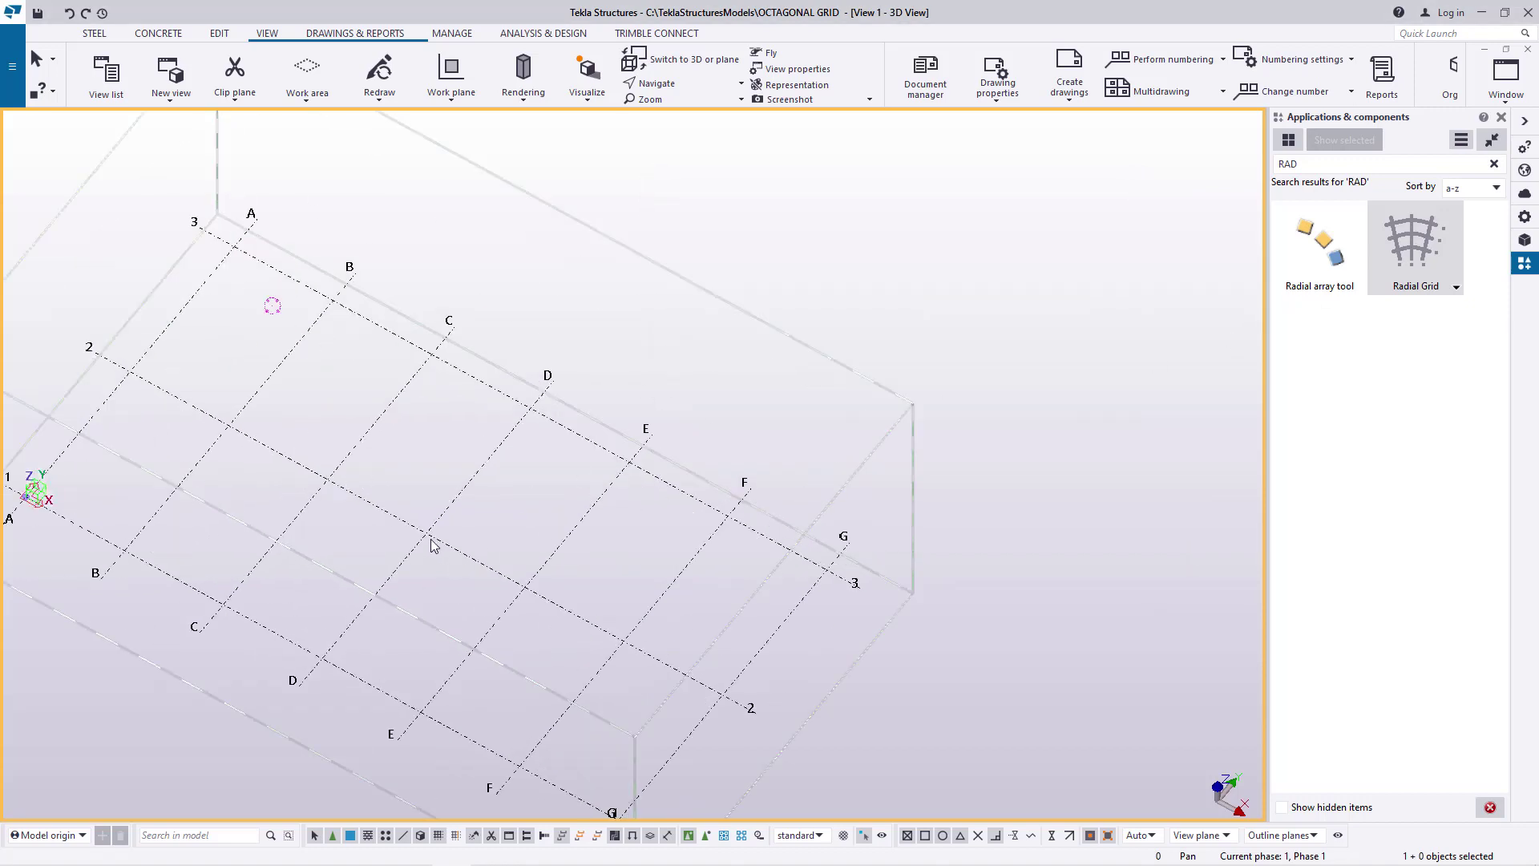
Place a Radial Grid with the standard settings at the intersection of grid lines D and 2
double_click(1401, 250)
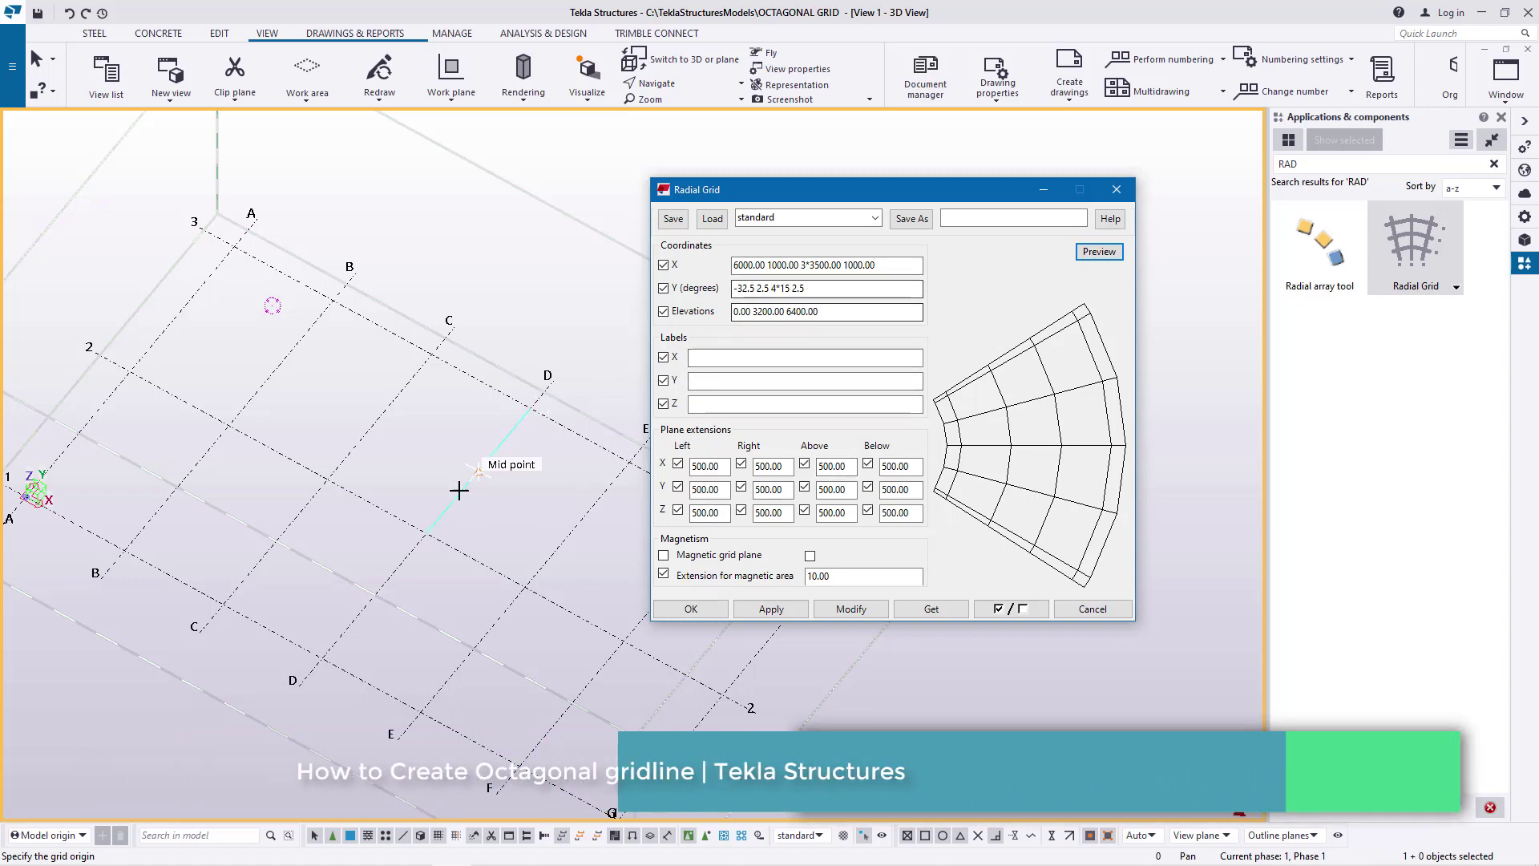
left_click(430, 530)
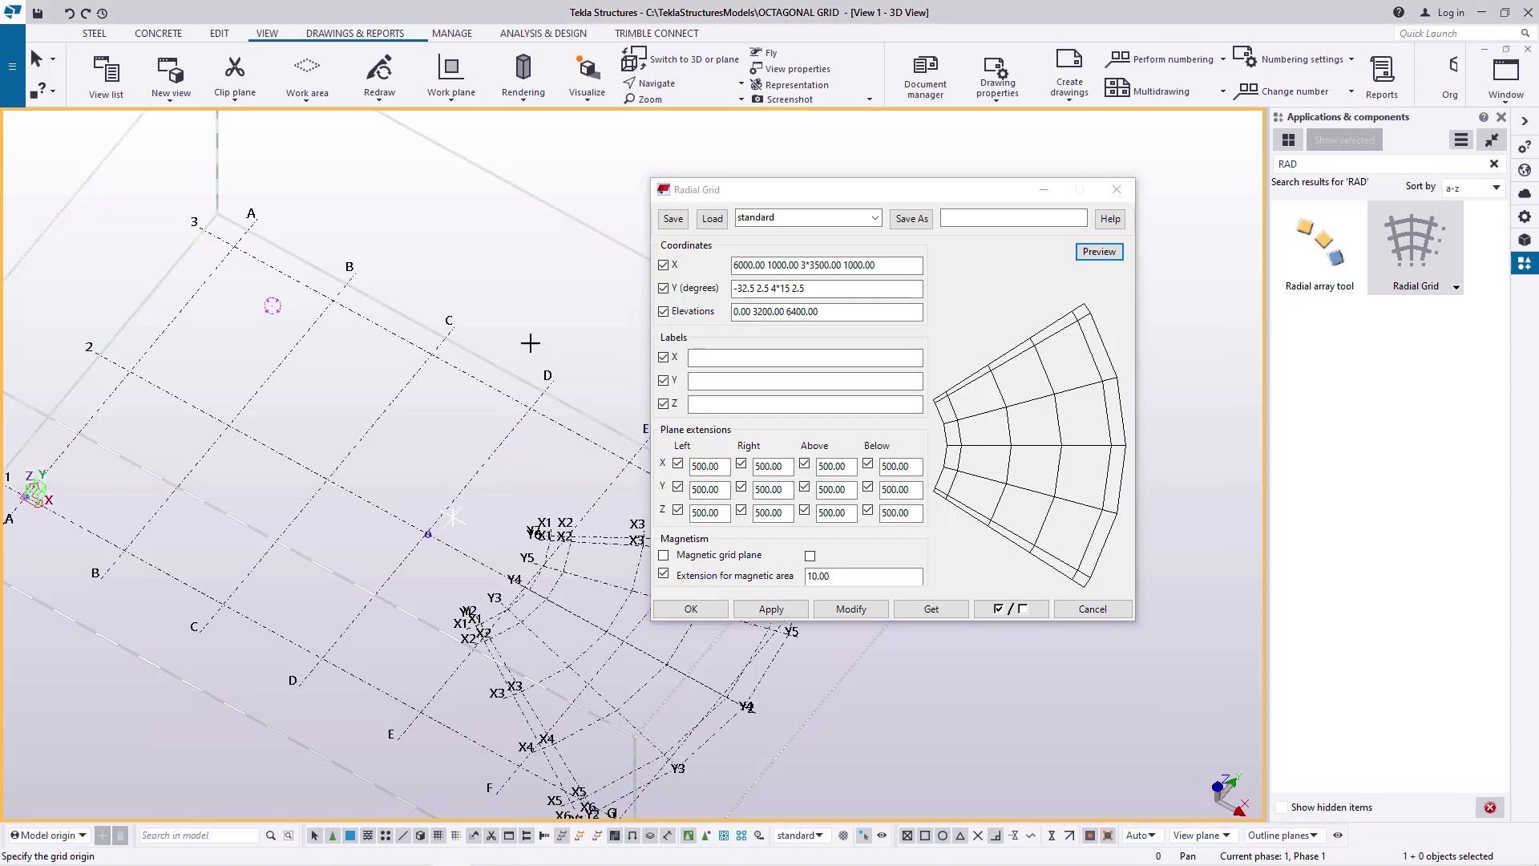
right_click(565, 315)
left_click(577, 325)
middle_click_drag(600, 696, 526, 594)
scroll(527, 593, "up", 3)
left_click_drag(721, 189, 786, 148)
Delete the original rectangular grid with lines A to G and 1 to 3
left_click(740, 83)
left_click(657, 113)
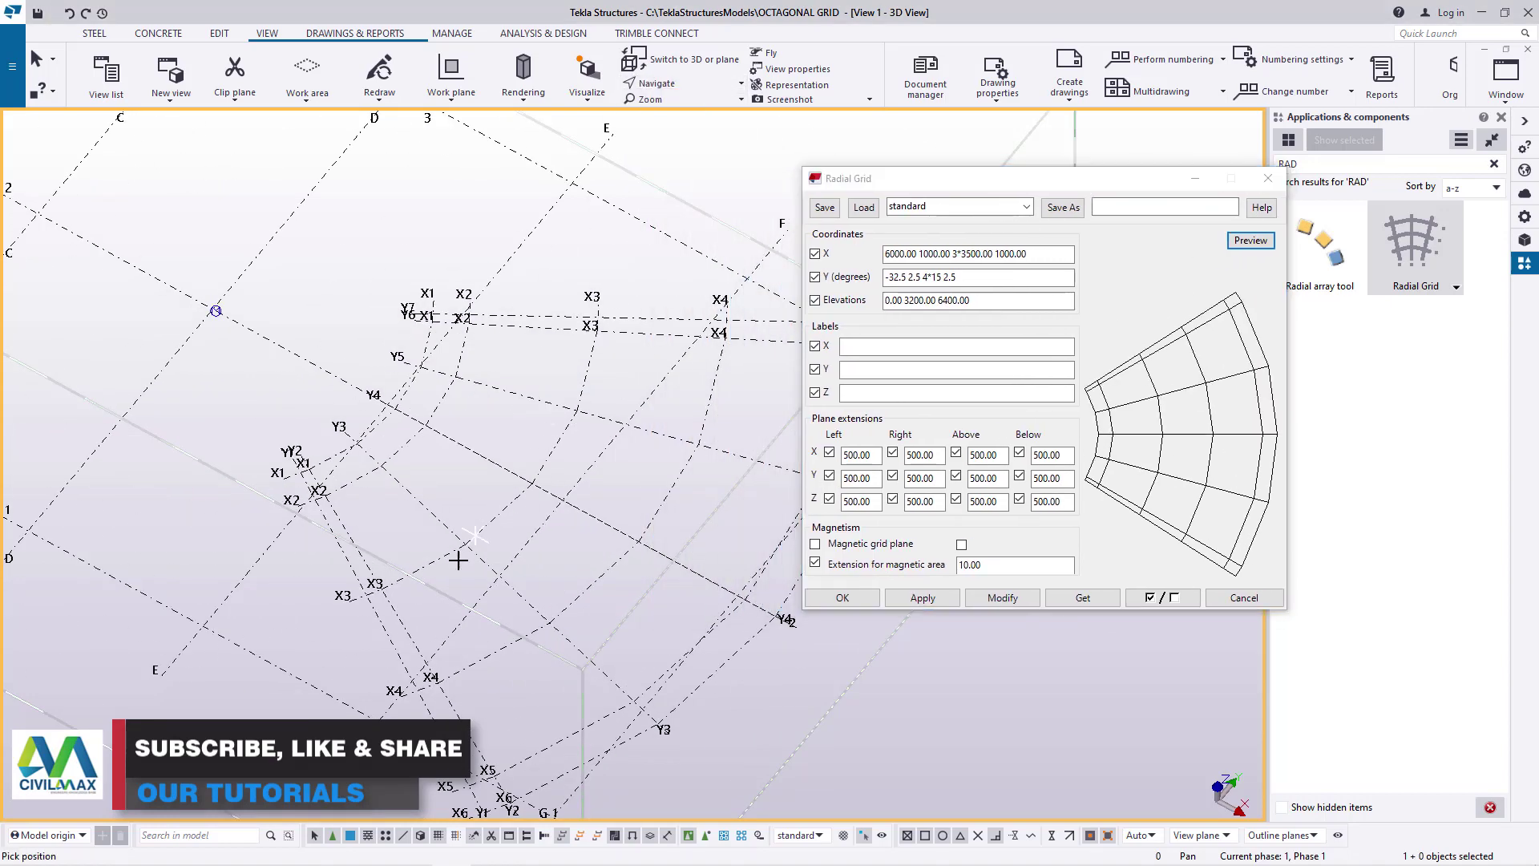
left_click_drag(457, 561, 430, 285)
right_click(429, 286)
left_click(445, 292)
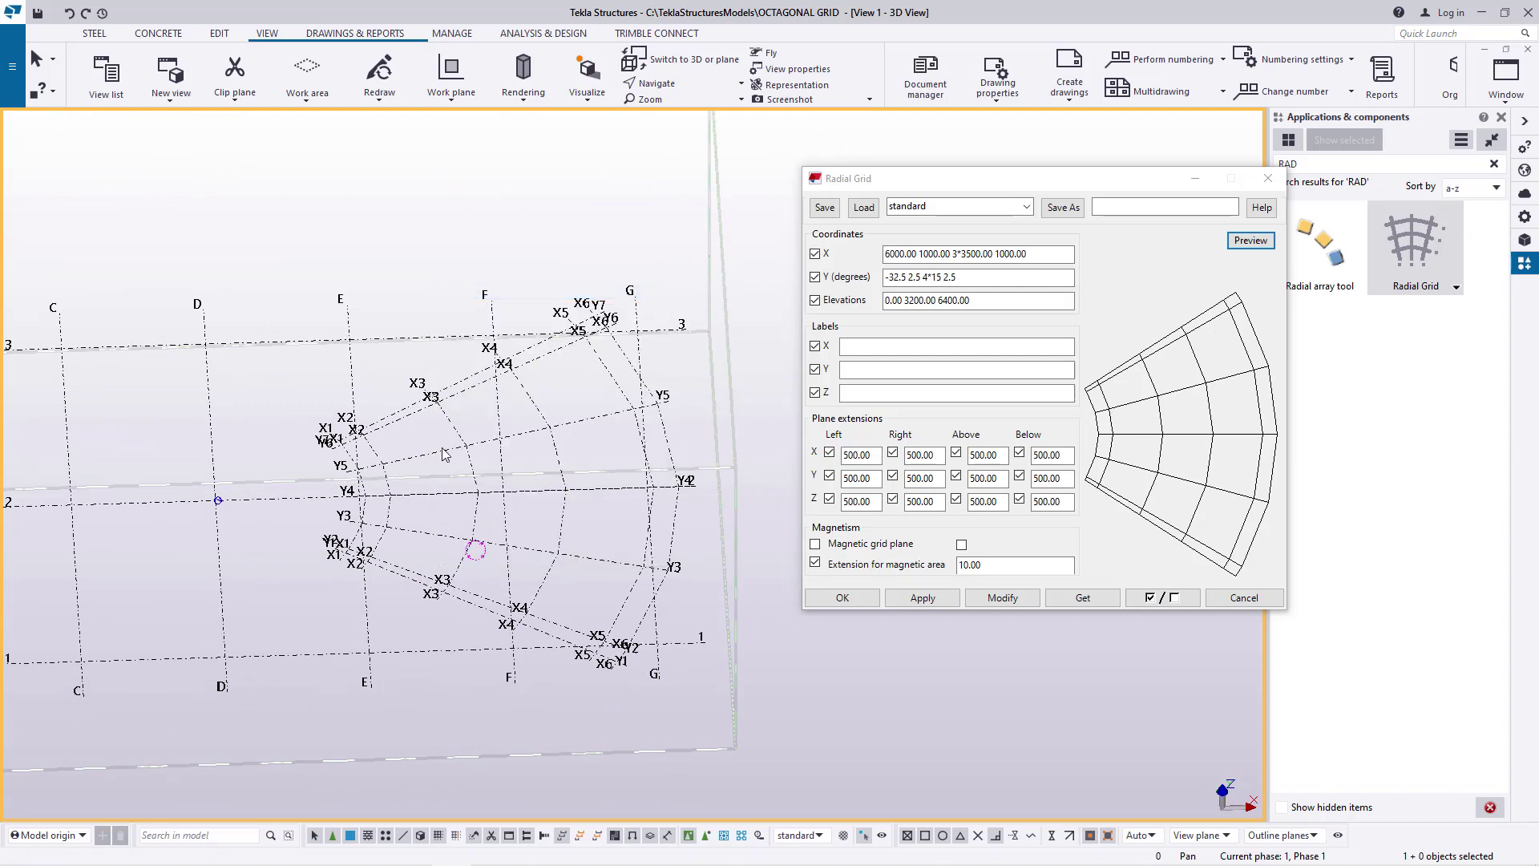
scroll(541, 454, "up", 2)
scroll(541, 453, "down", 2)
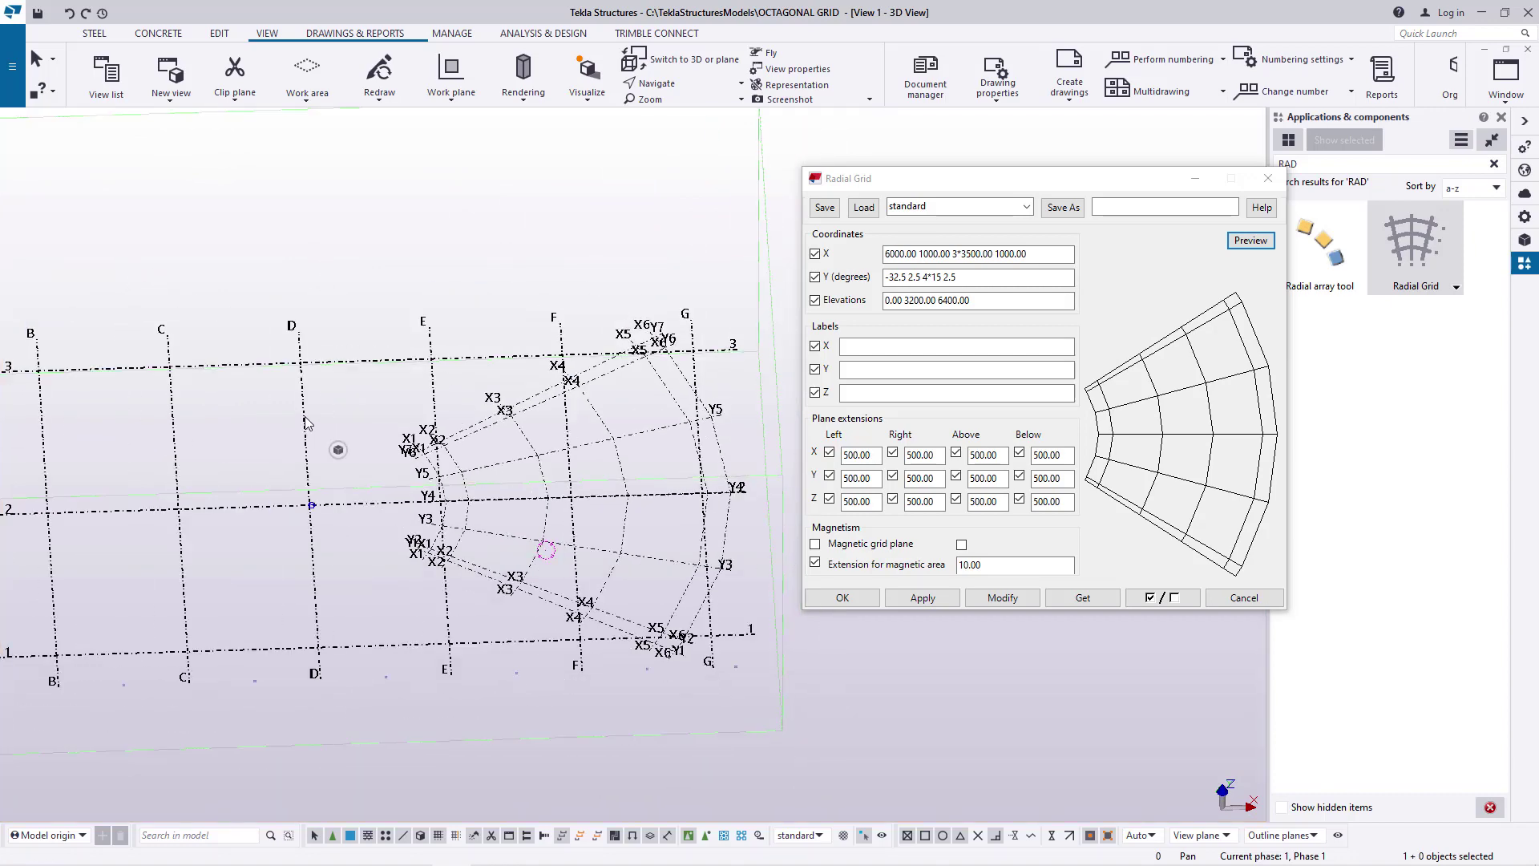
right_click(305, 420)
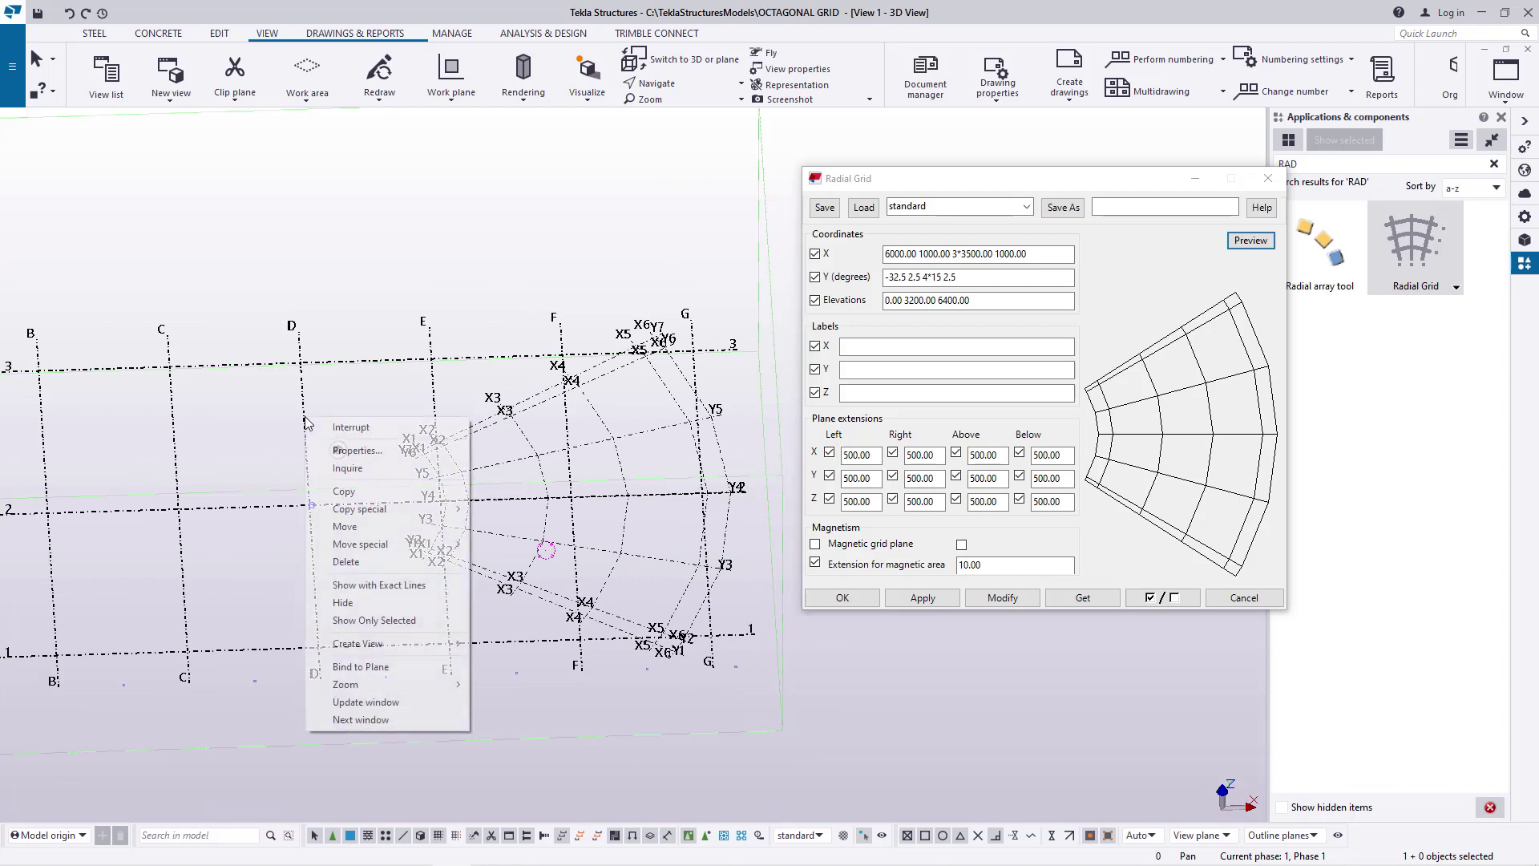
left_click(352, 562)
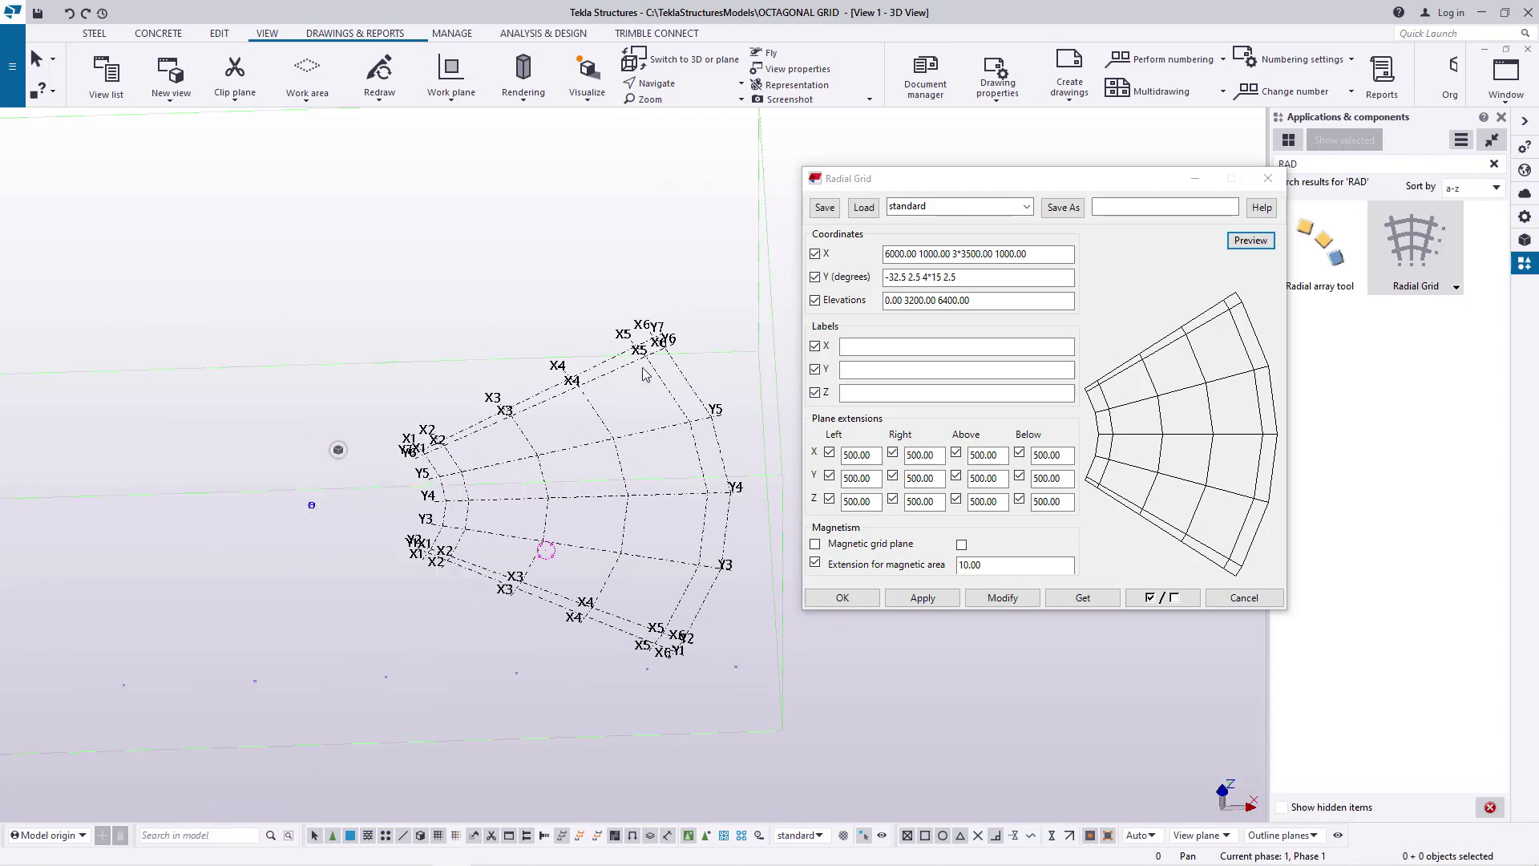
Examine the radial grid's arcs, radial lines and labels up close from a tilted viewing angle
scroll(494, 376, "up", 2)
left_click(656, 83)
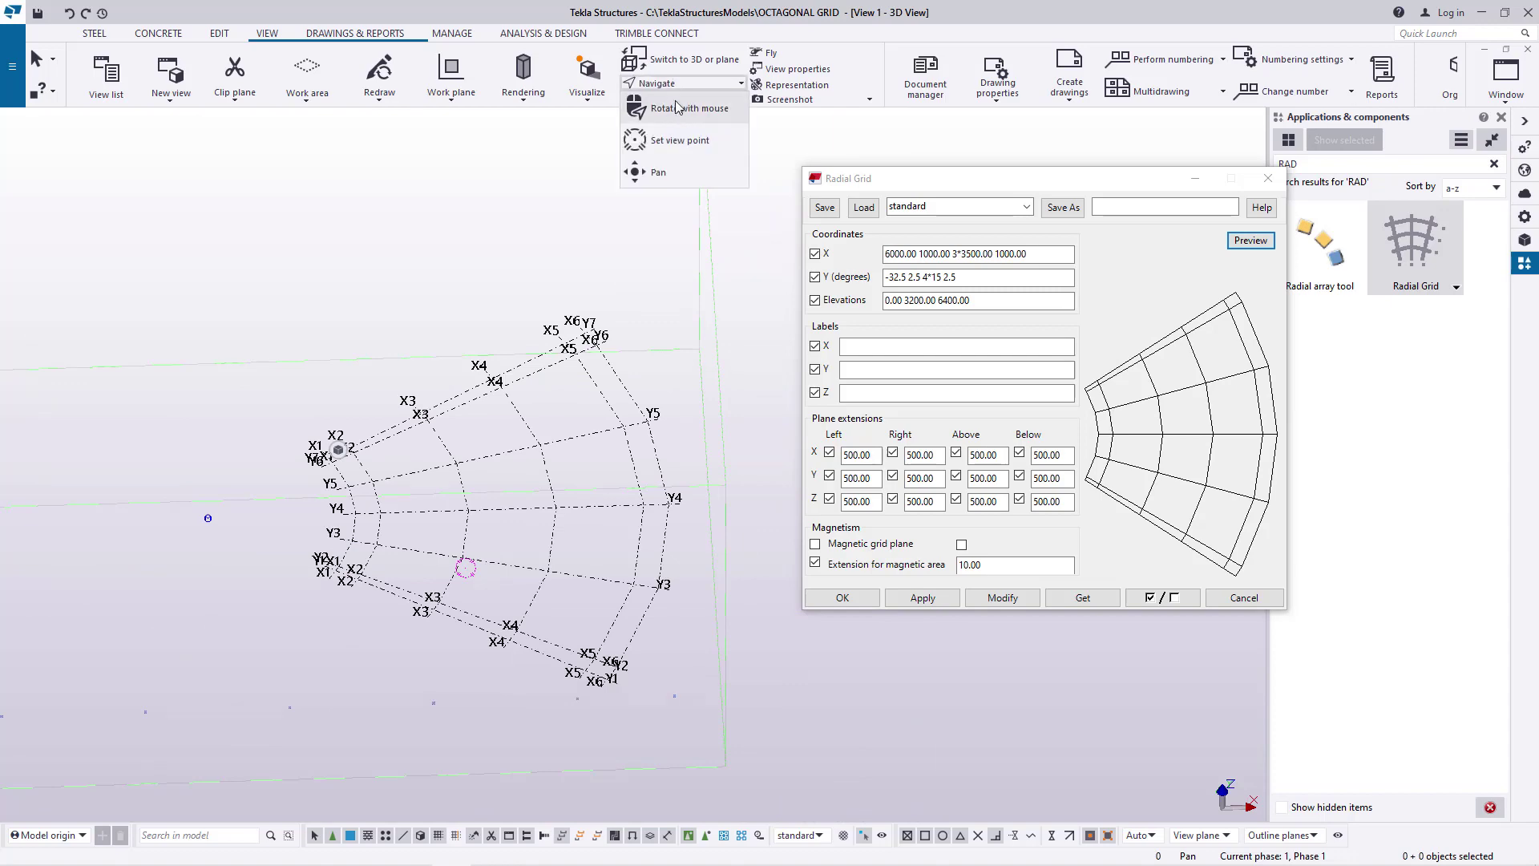
left_click(658, 171)
left_click_drag(446, 458, 499, 471)
scroll(498, 472, "up", 3)
right_click(457, 439)
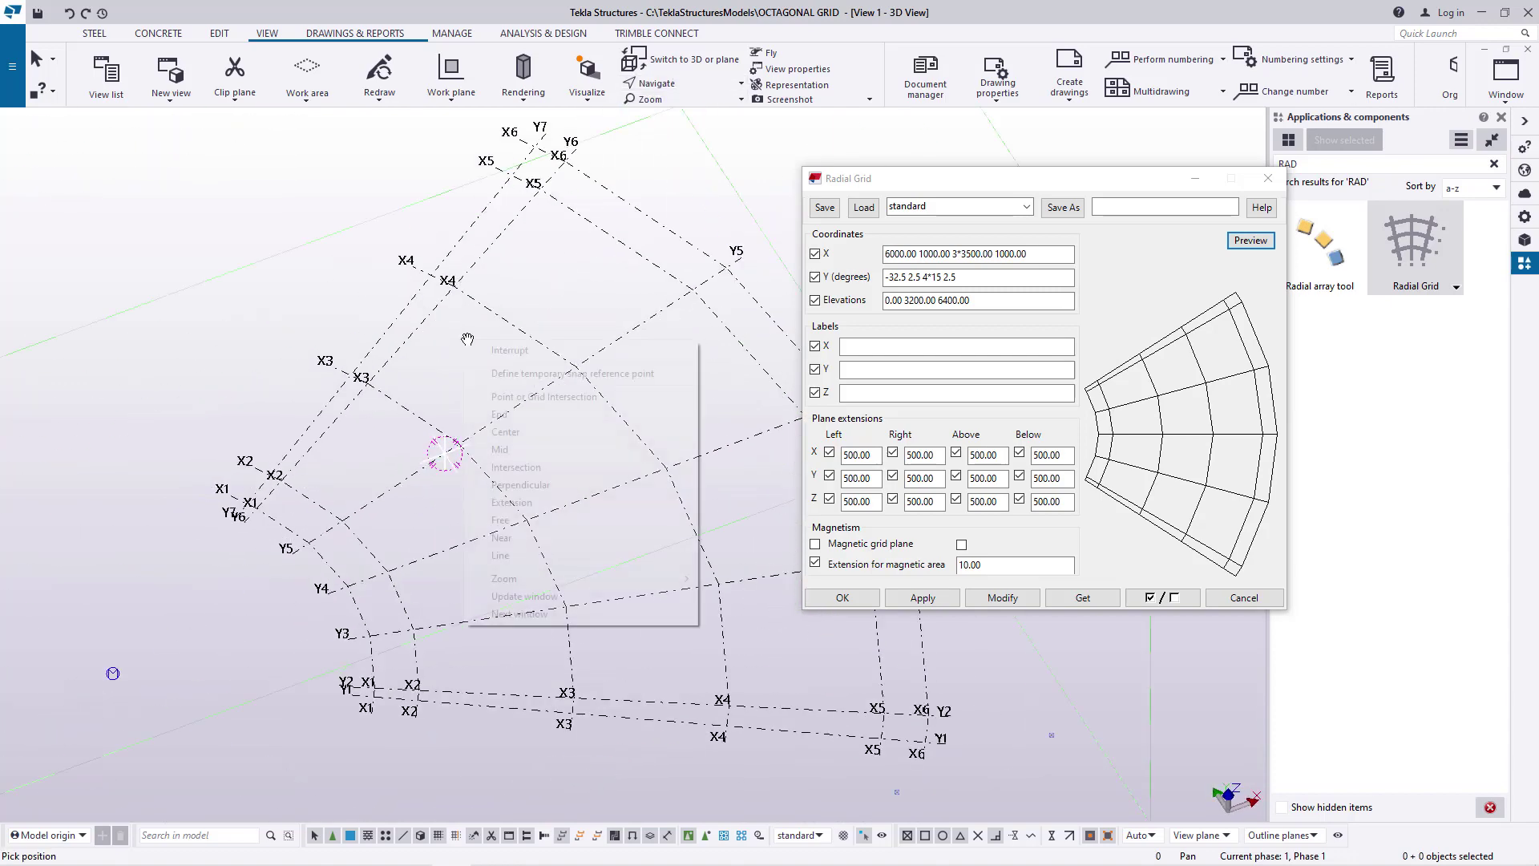
left_click(498, 440)
left_click_drag(290, 593, 310, 571)
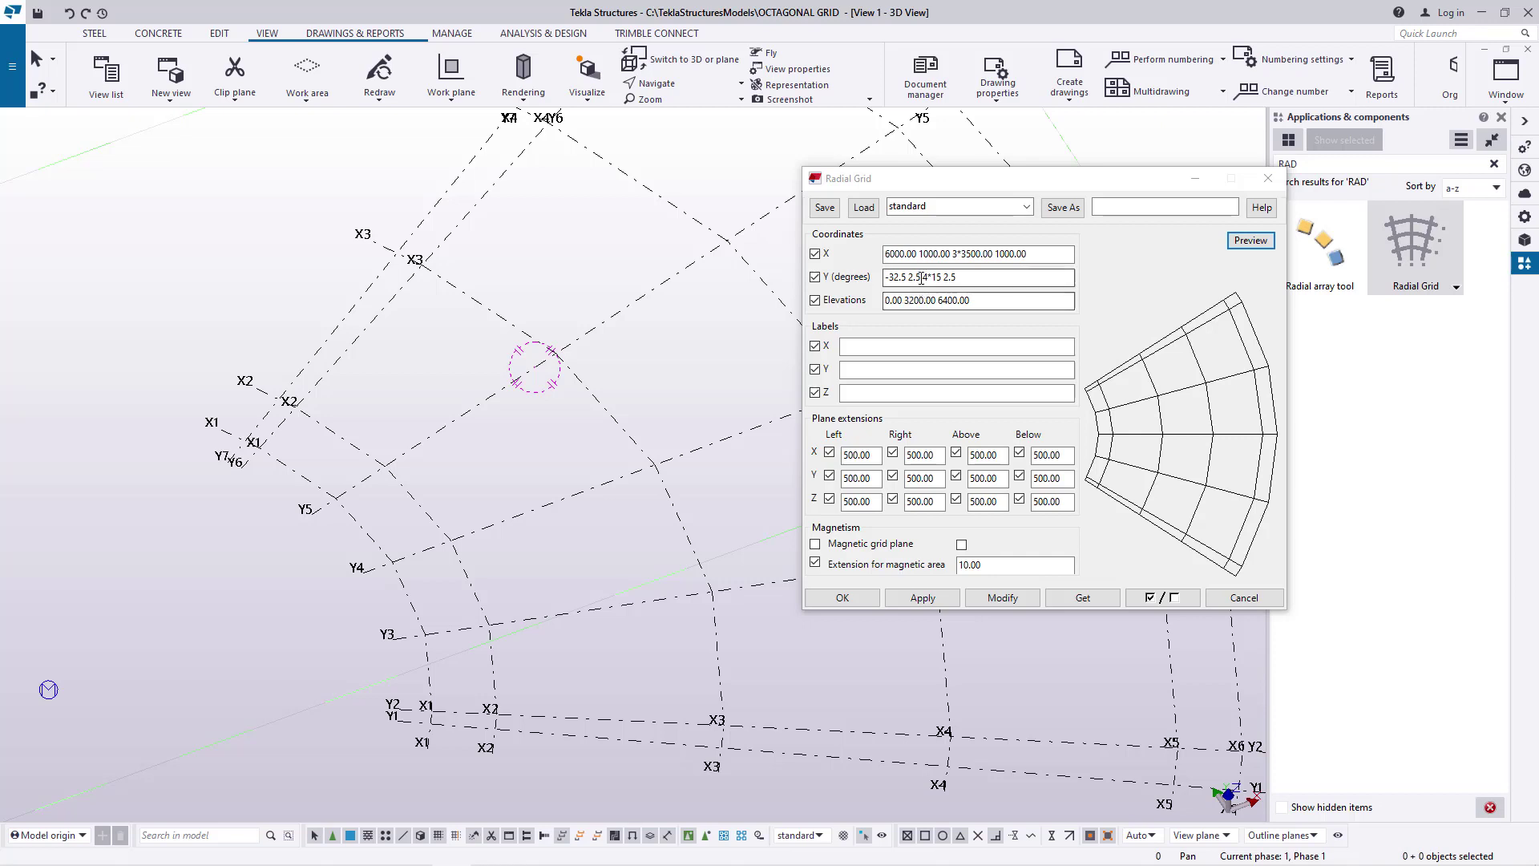
Reduce the Radial Grid's Y (degrees) coordinates to 4*15
left_click_drag(920, 276, 876, 280)
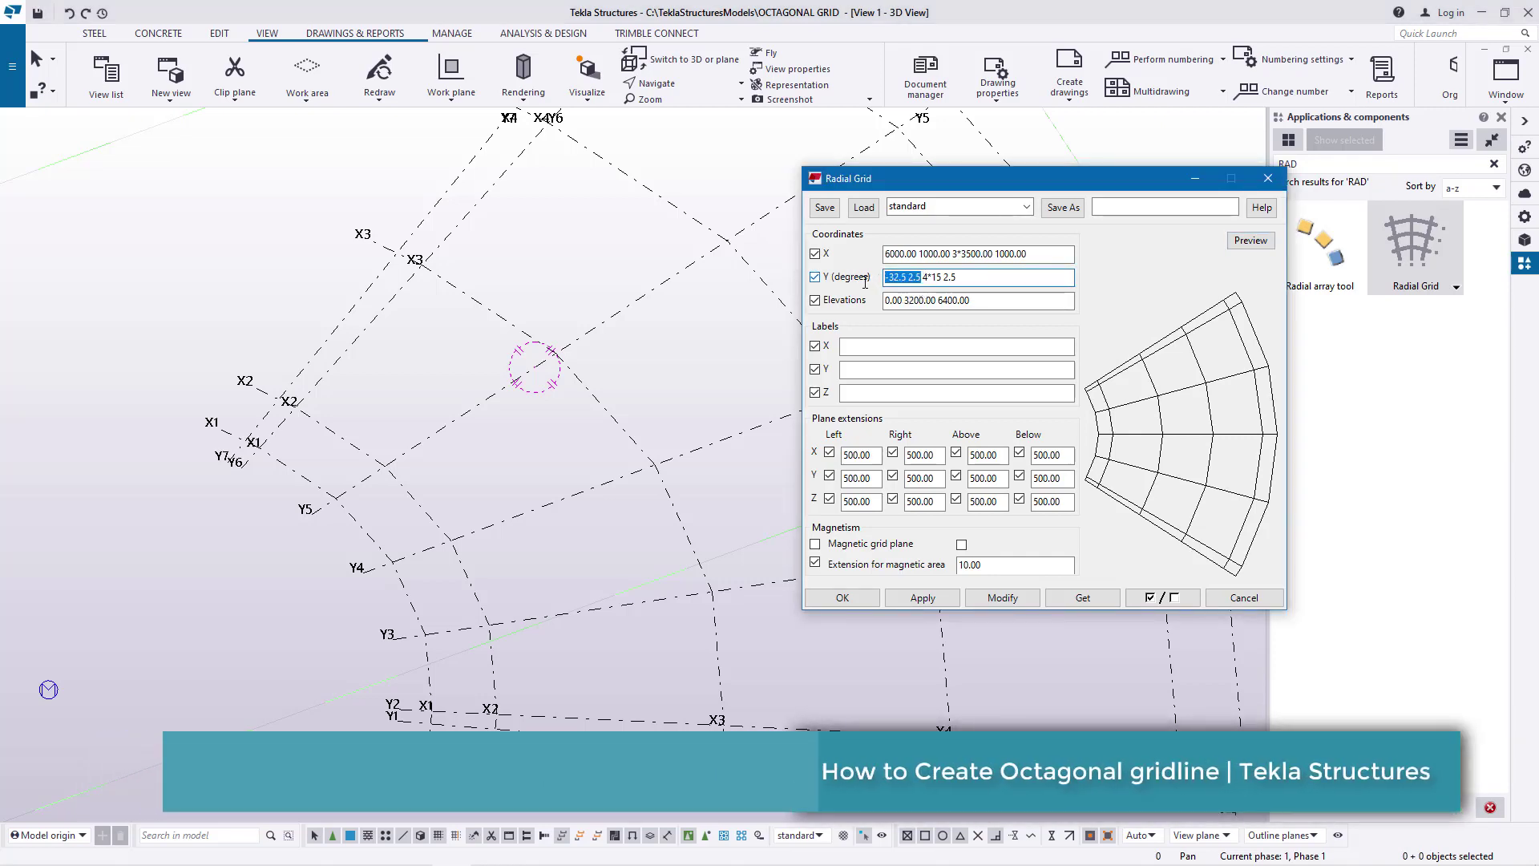
key("Delete")
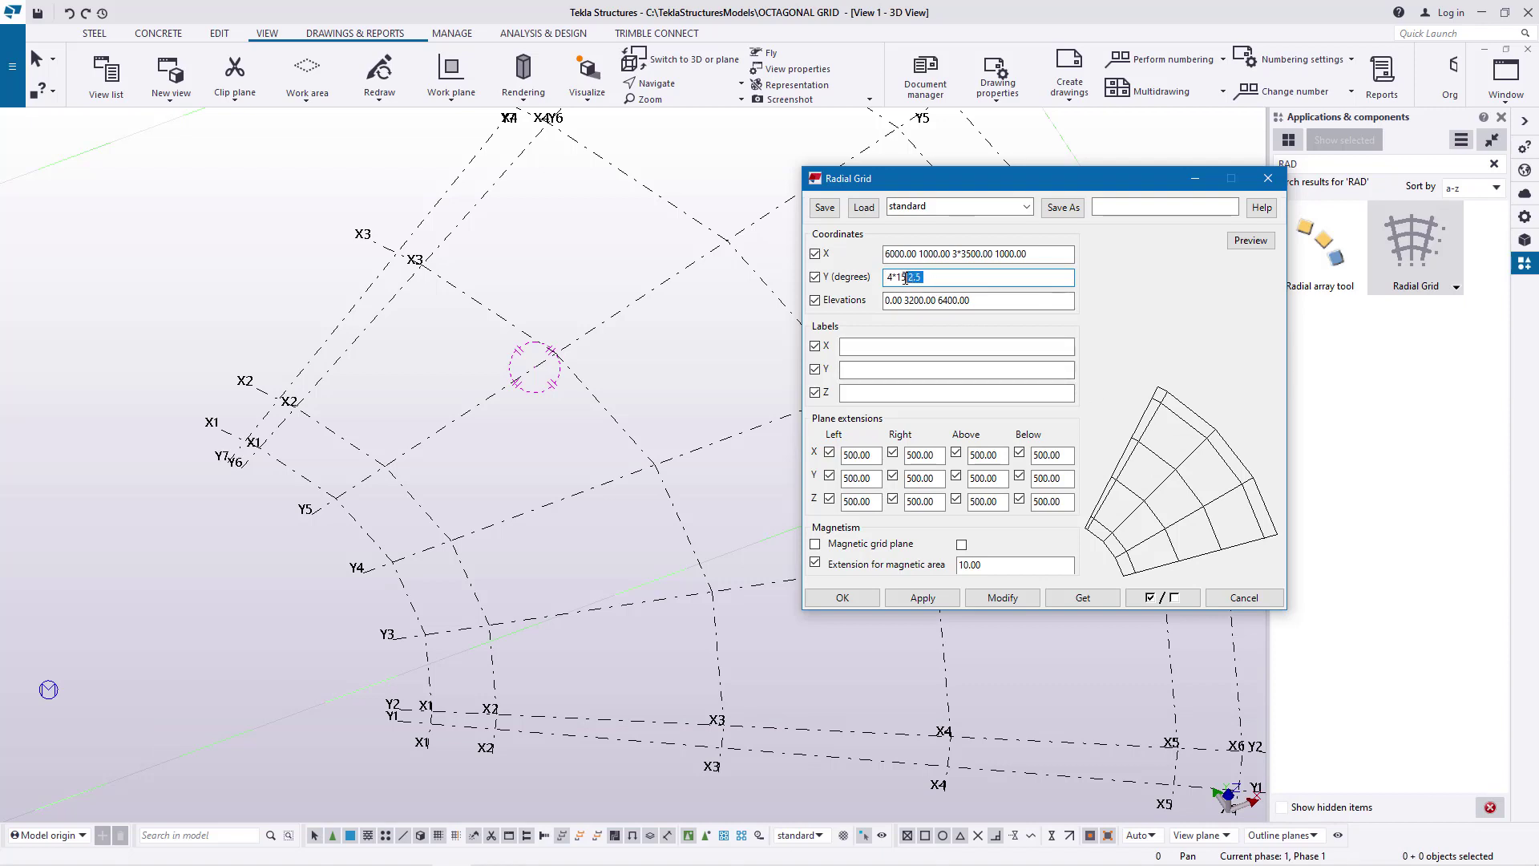
key("BackSpace")
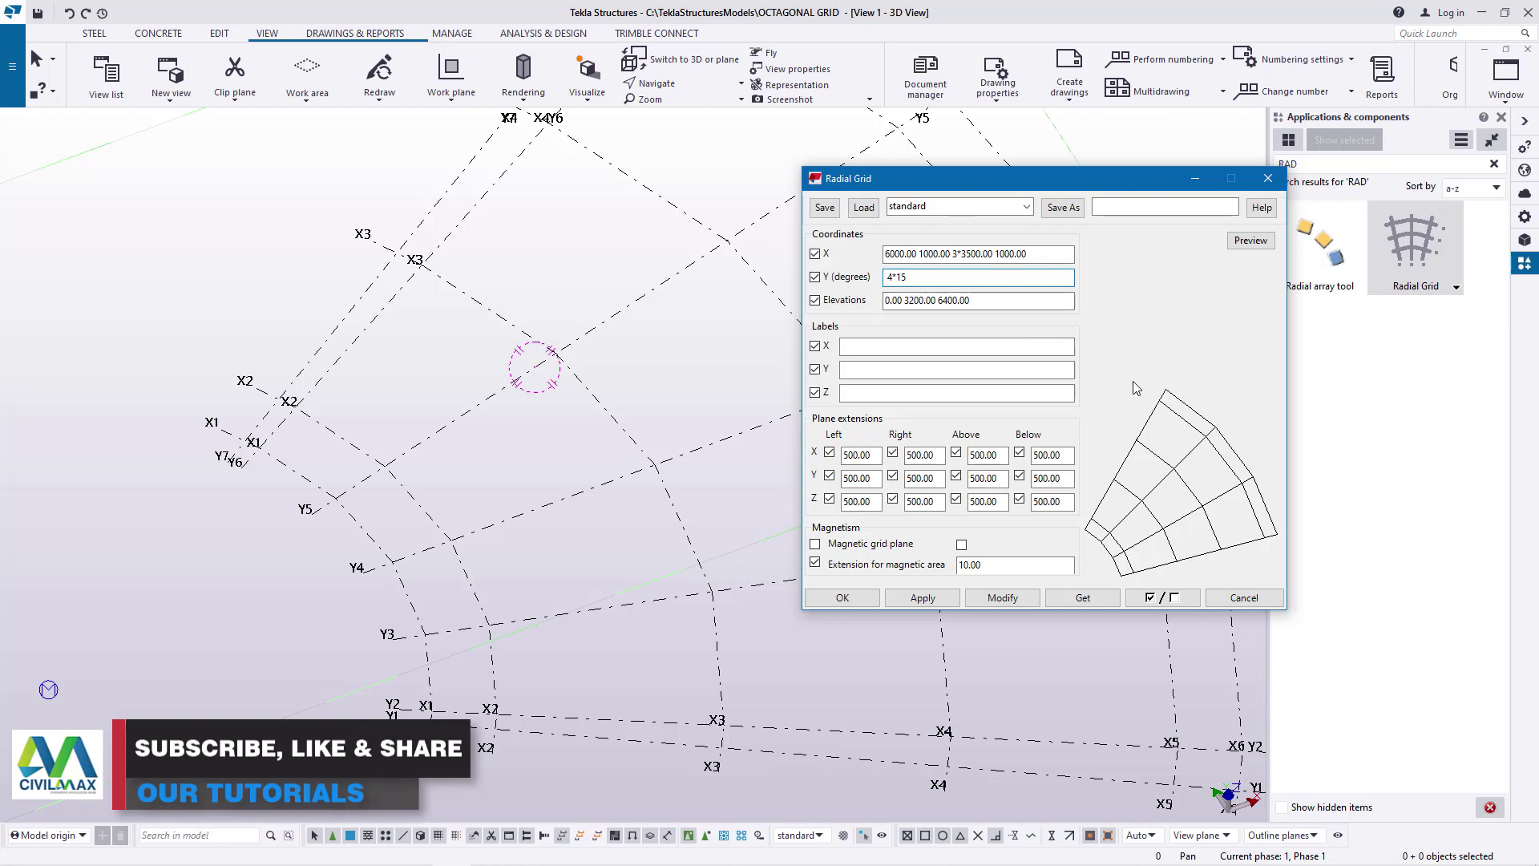
Reduce the Radial Grid's X coordinates to 3*3500.00 by removing the other spacings
left_click_drag(1028, 253, 997, 253)
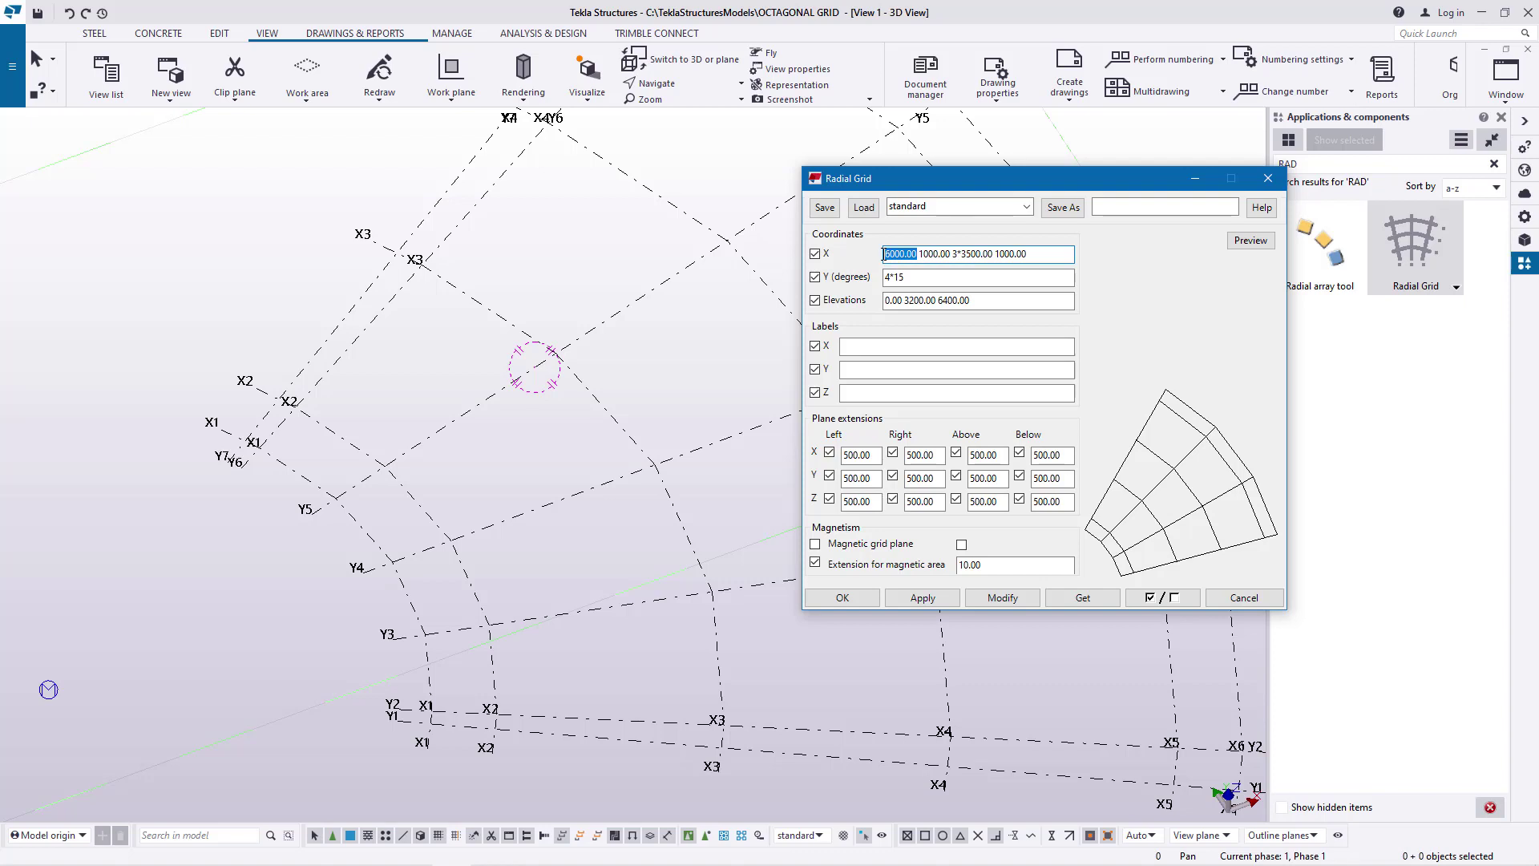
key("BackSpace")
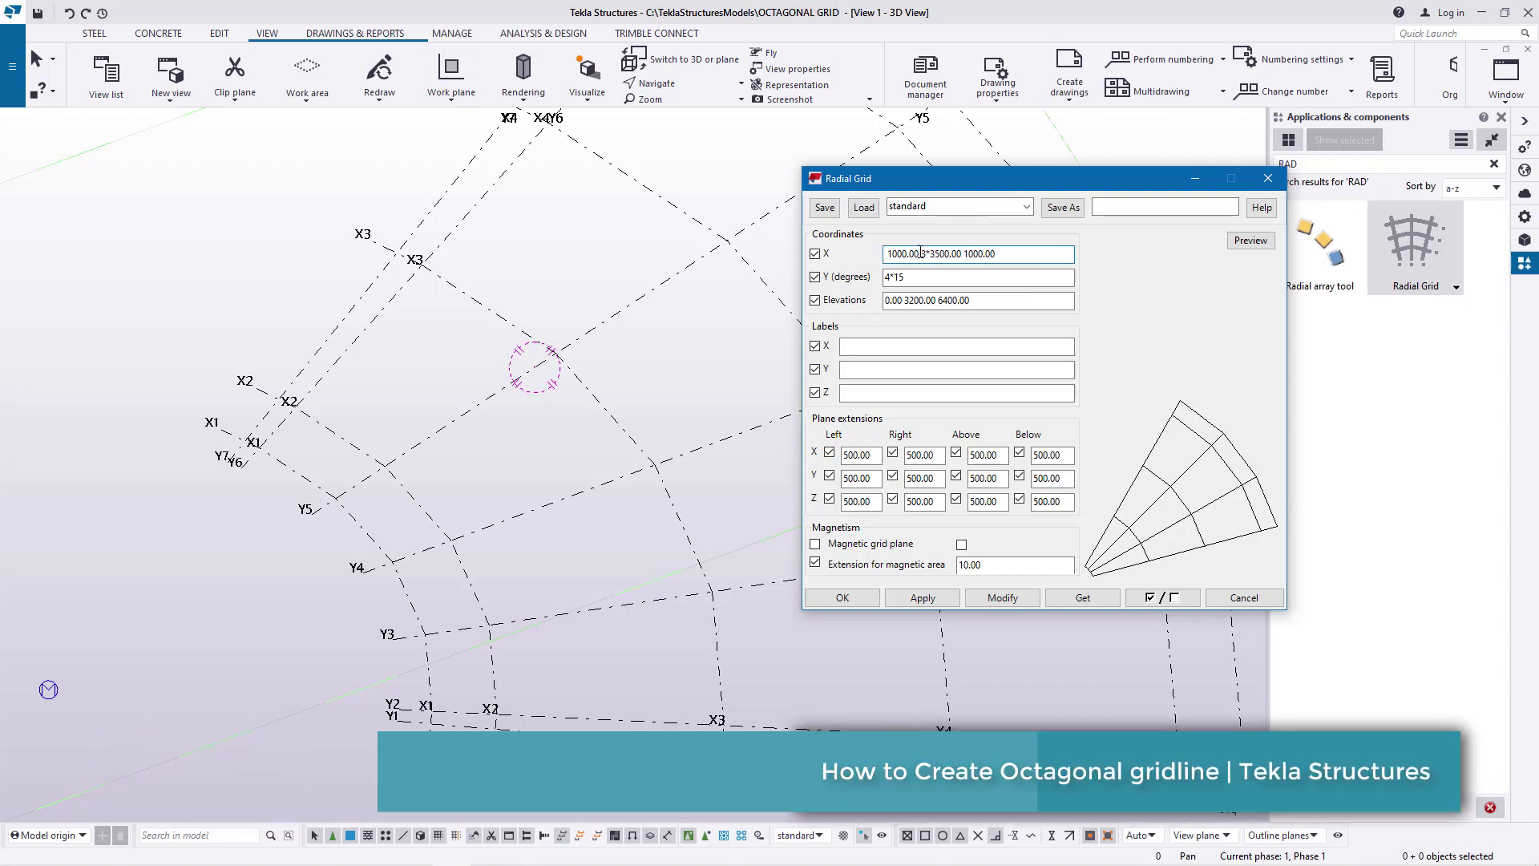
double_click(892, 251)
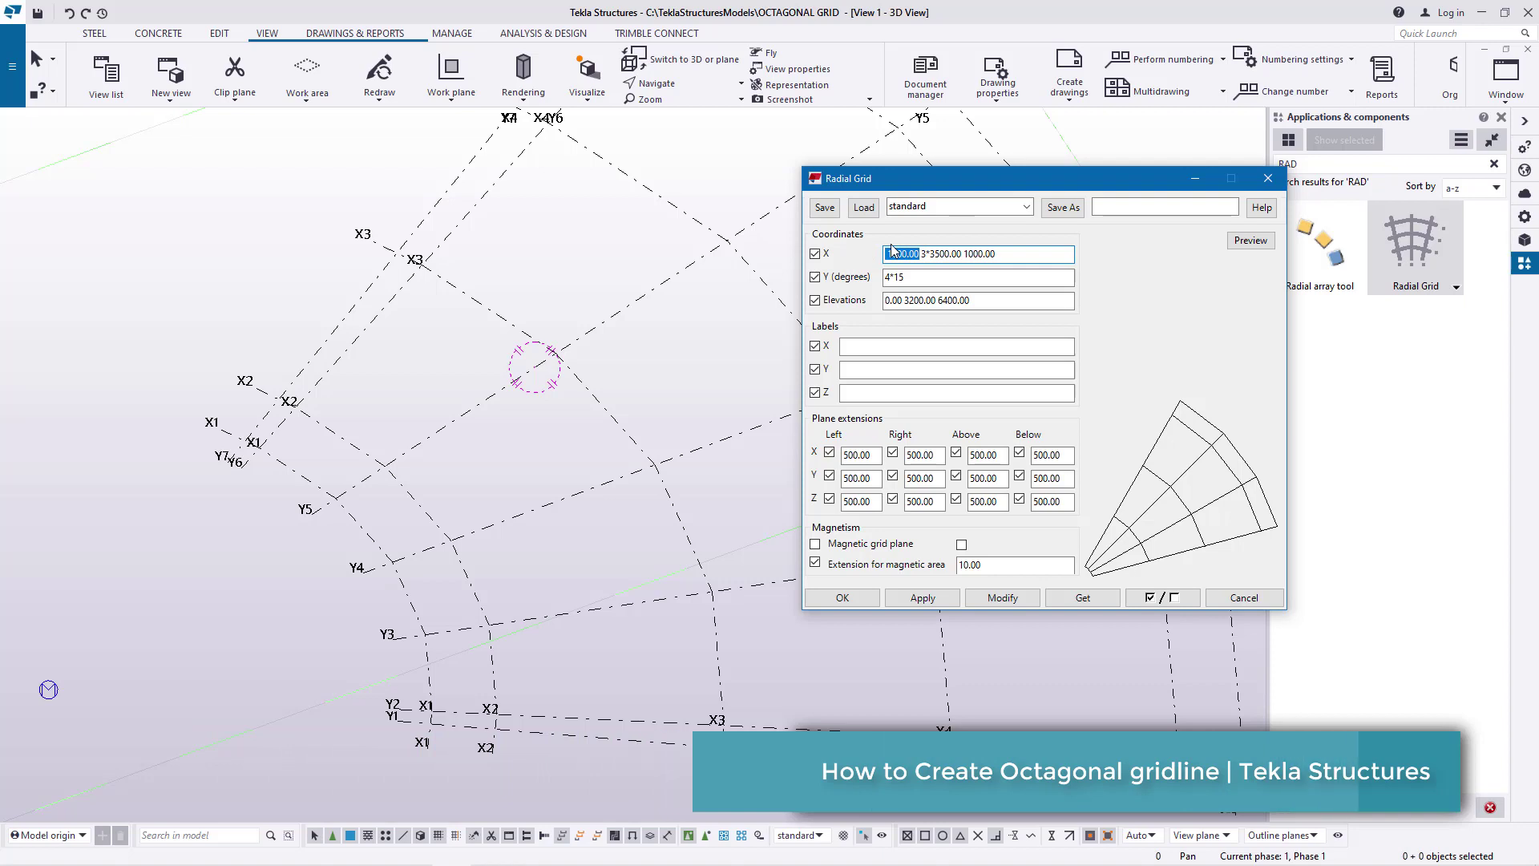
key("BackSpace")
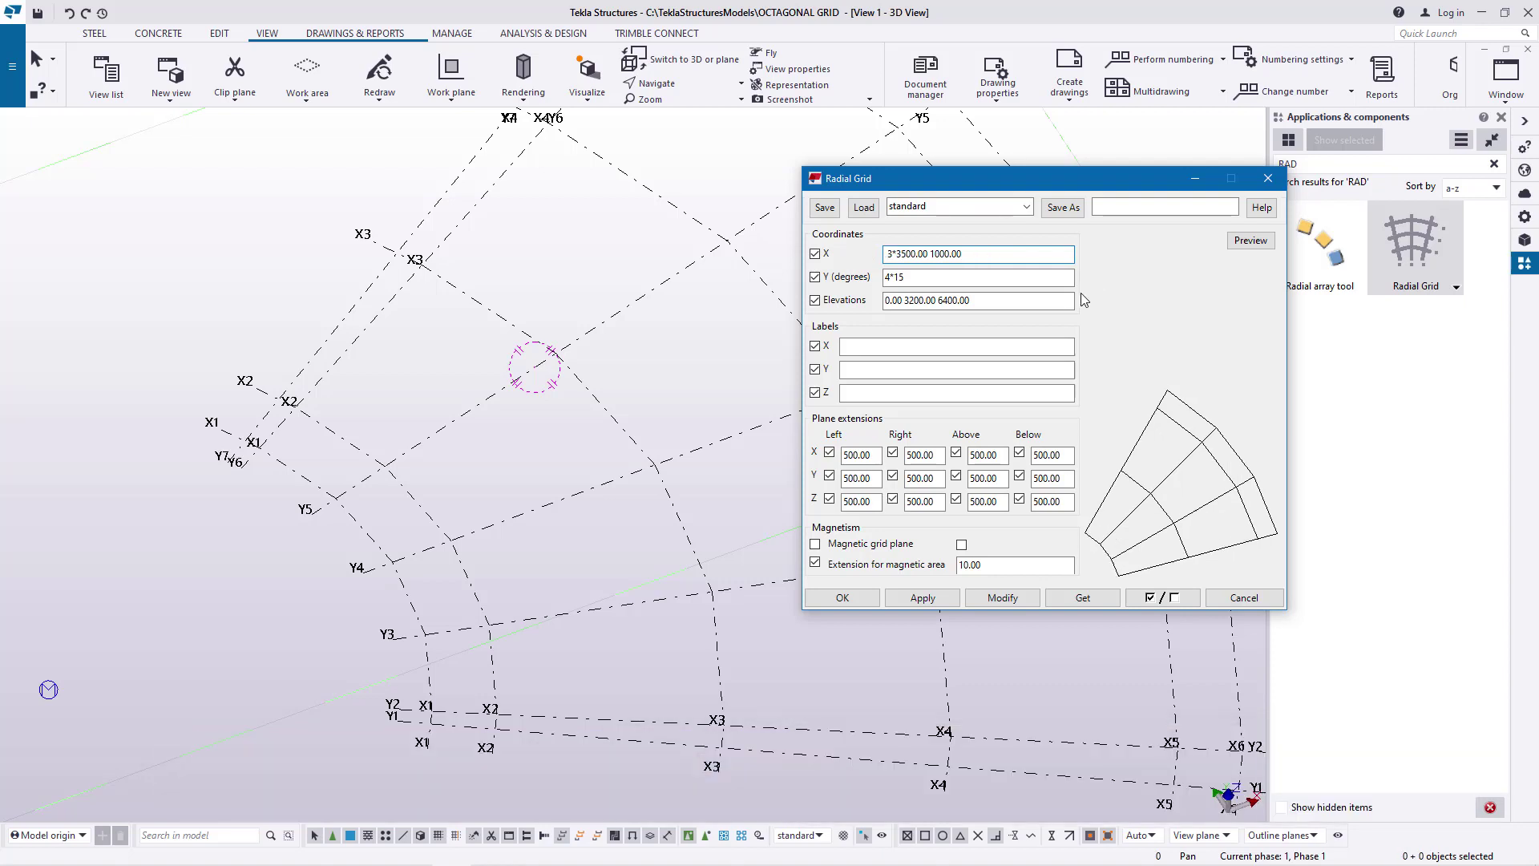
double_click(934, 252)
key("BackSpace")
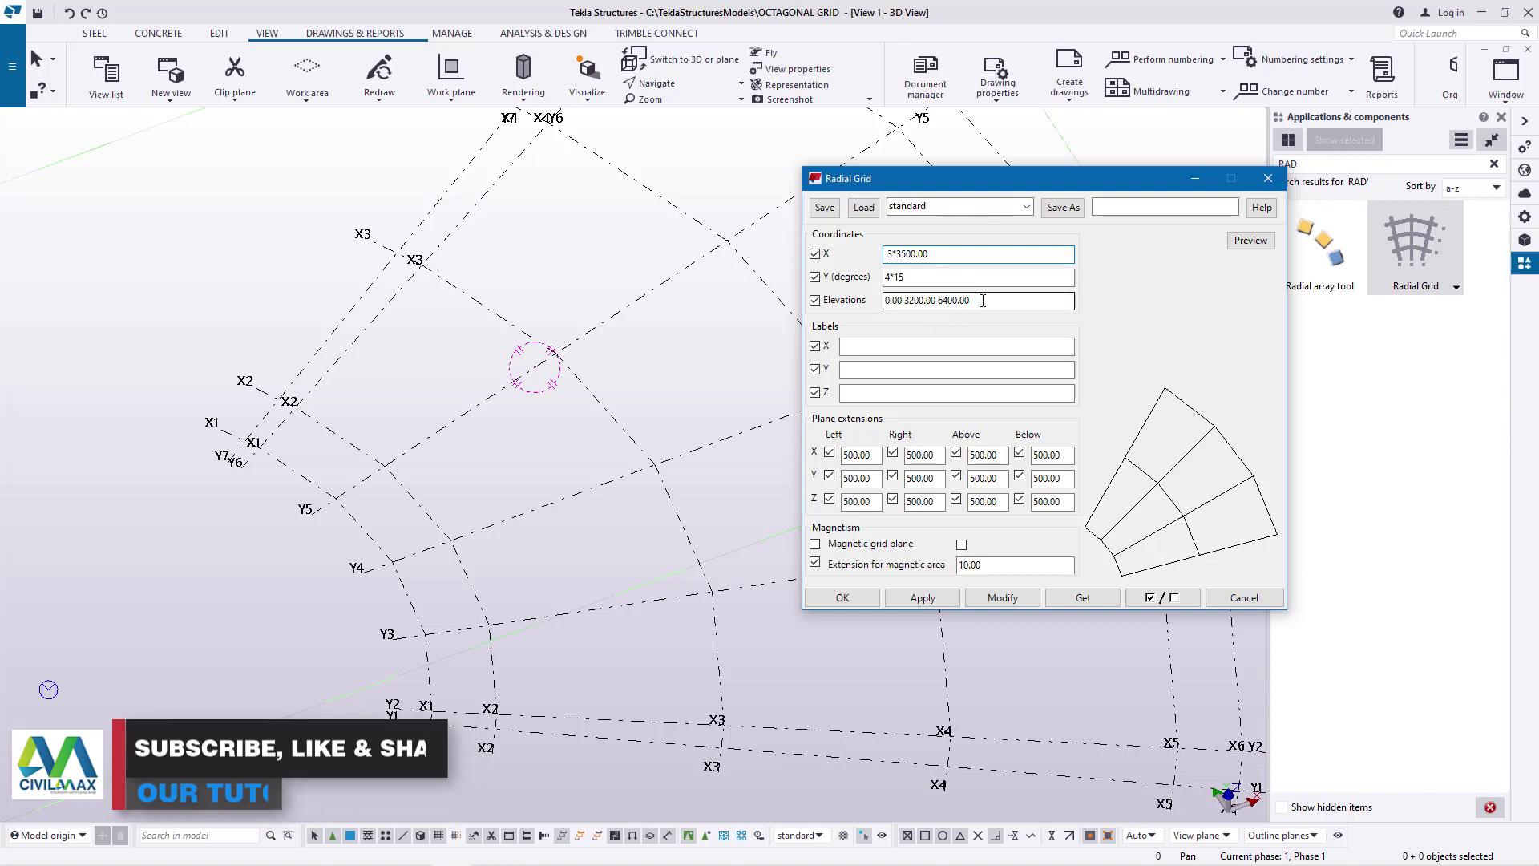
Set the Radial Grid's elevations to 0.00, 3000, 6000 and 10000
left_click_drag(973, 301, 941, 299)
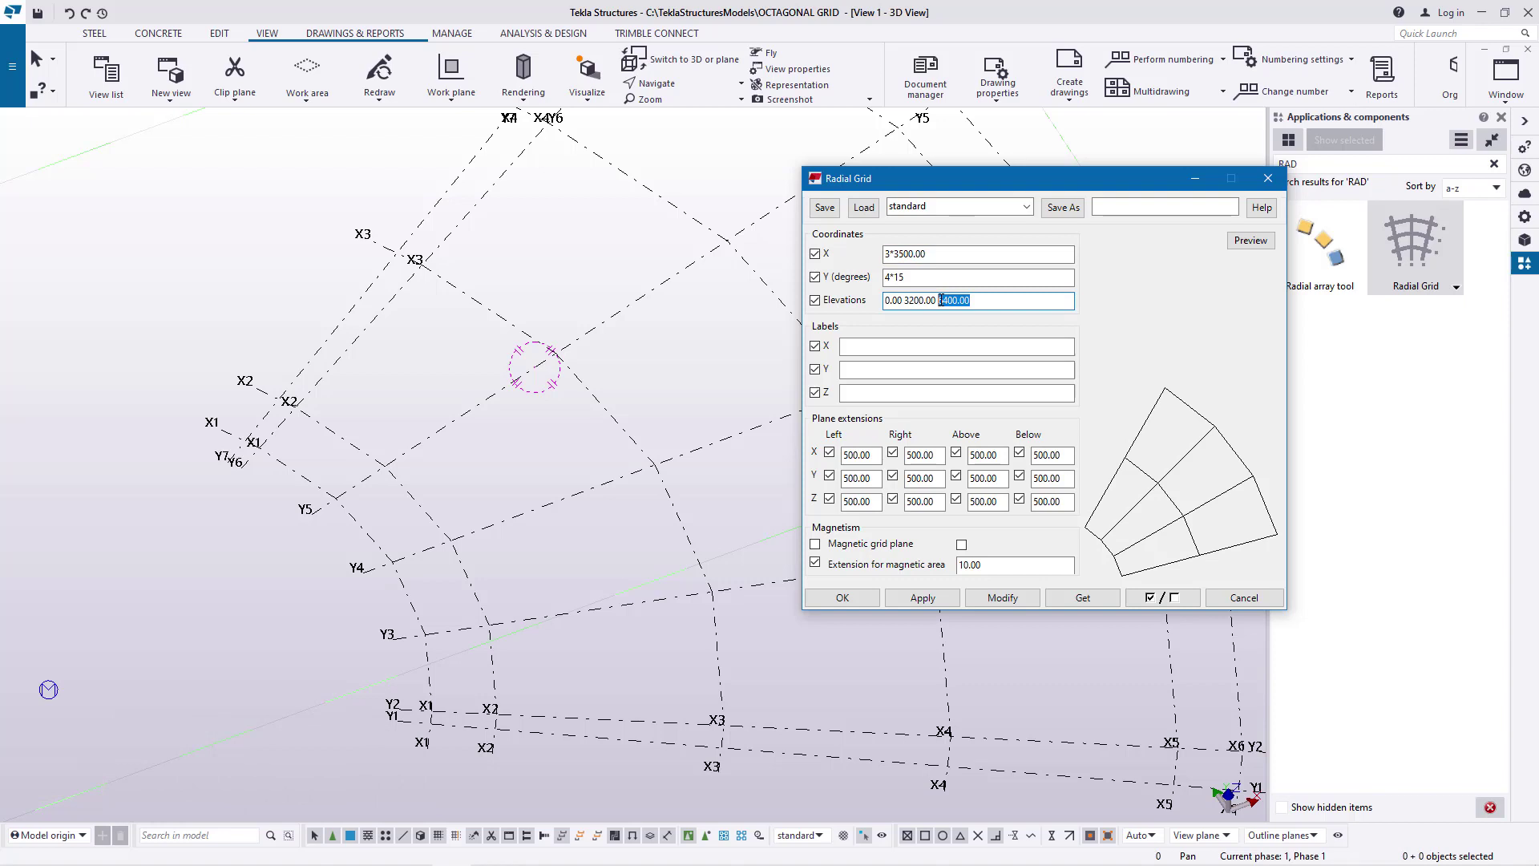
type("6000")
left_click_drag(936, 301, 903, 299)
key("BackSpace")
type("3000")
left_click(973, 307)
type("1000")
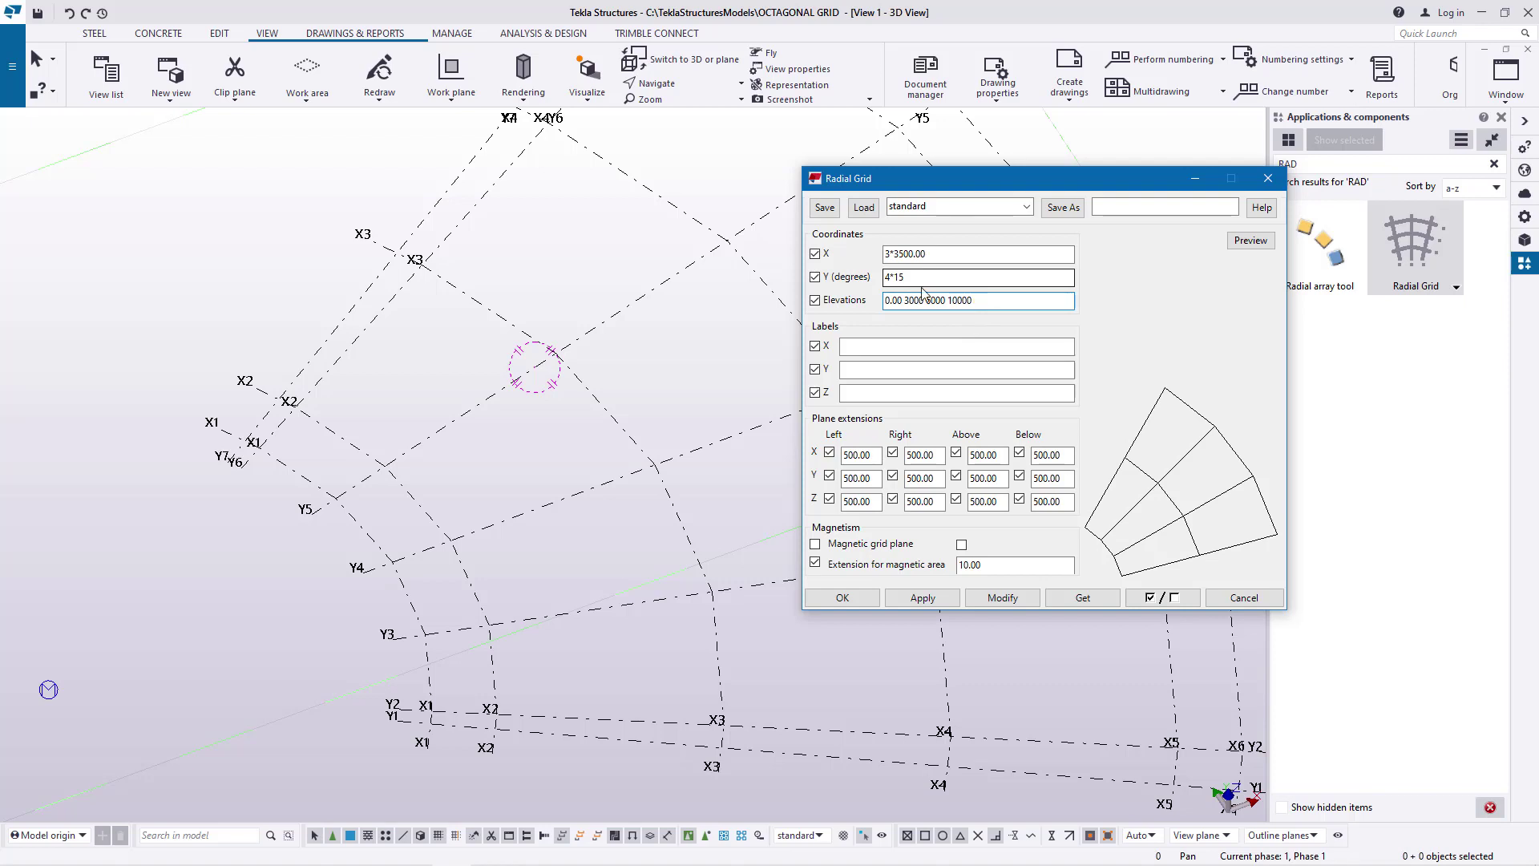
Try a leading 0 before 3*3500.00 in the X coordinates, and remove it again
left_click(887, 254)
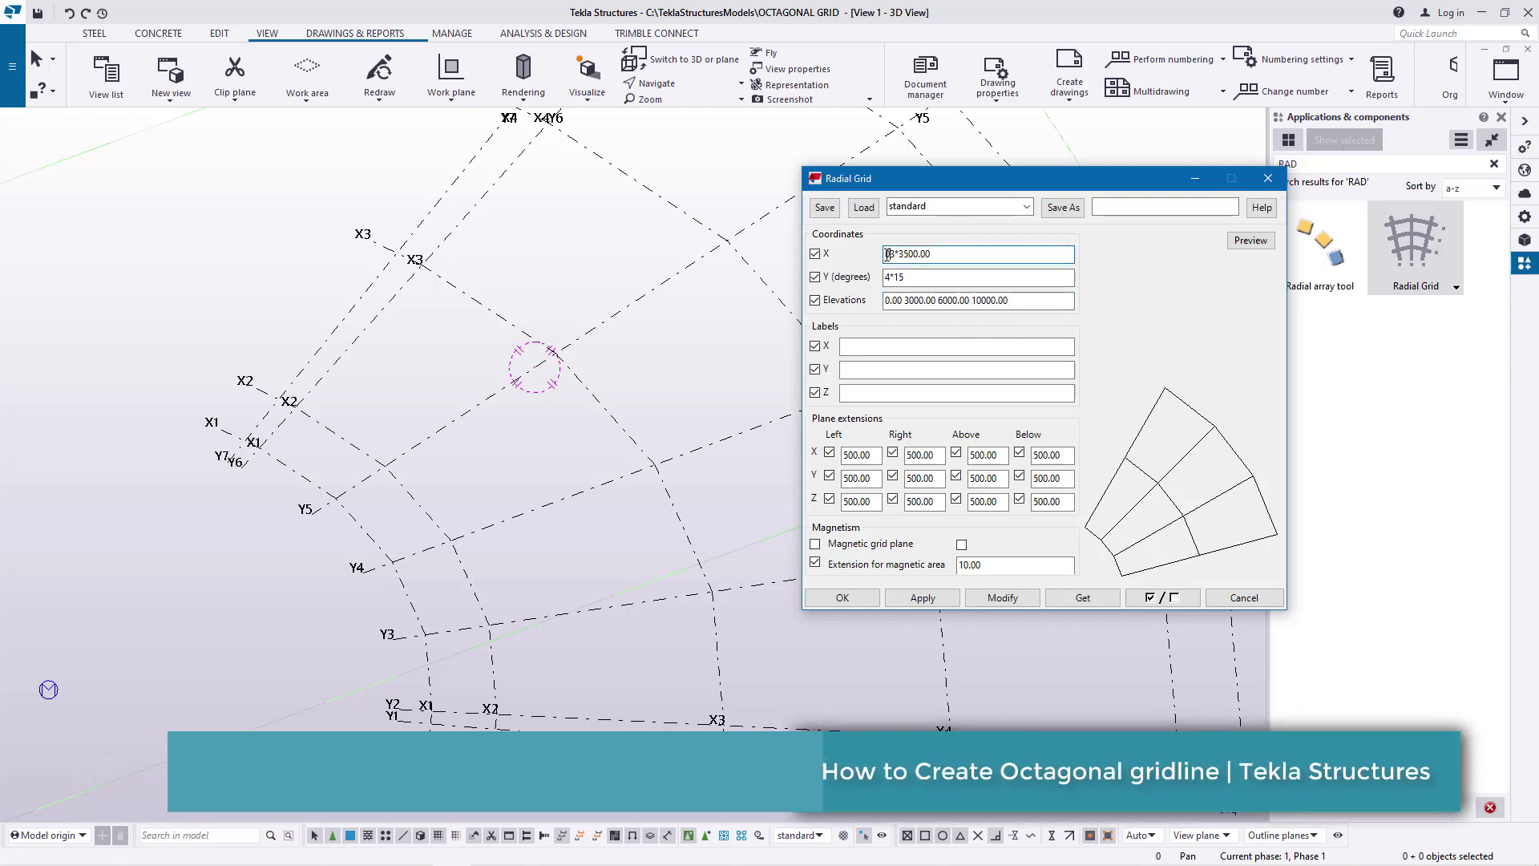
type("0")
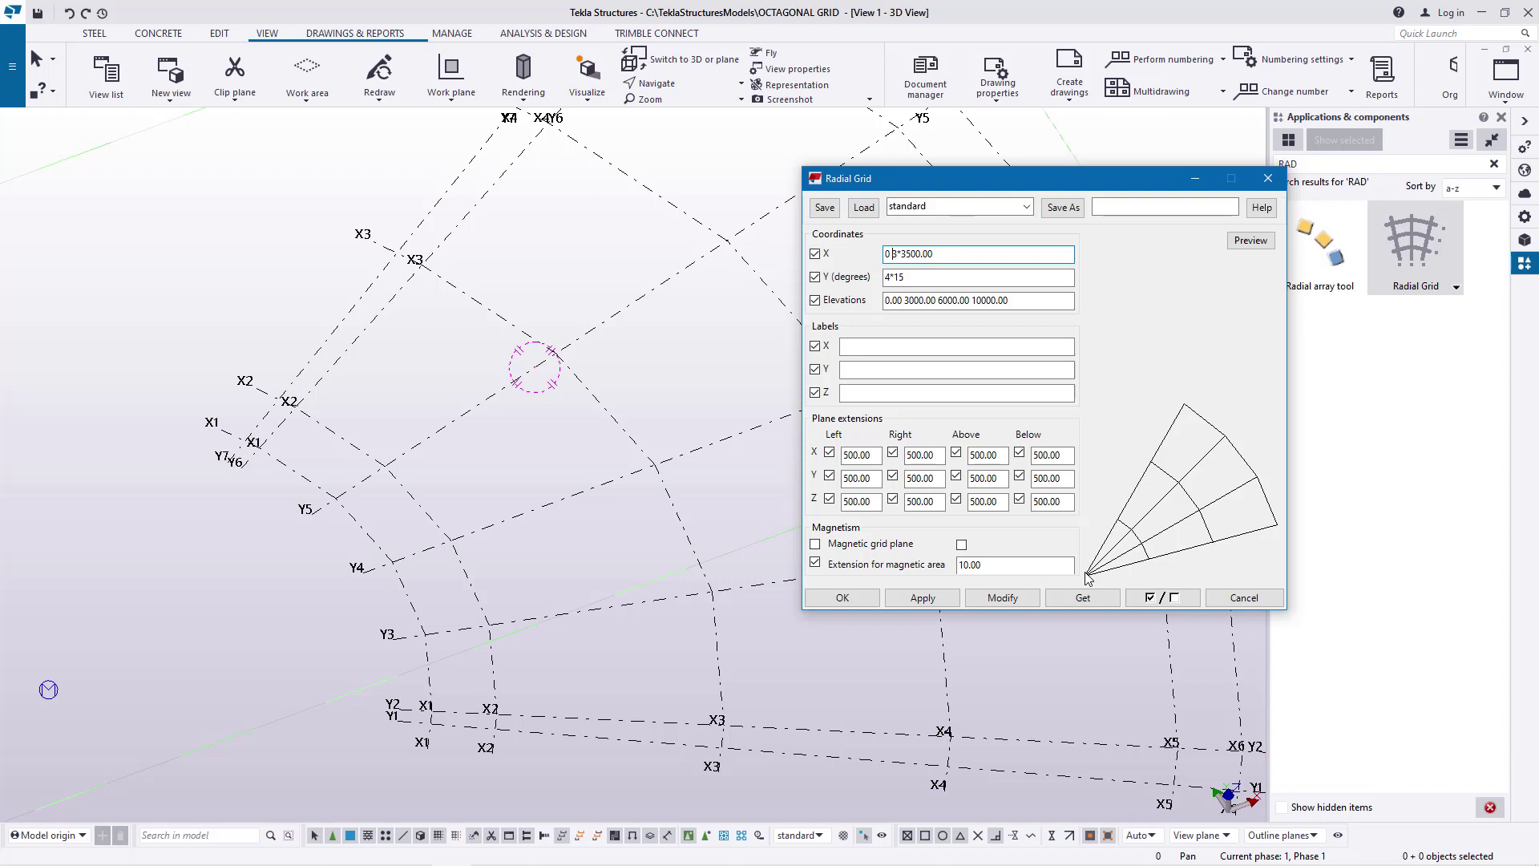
key("BackSpace")
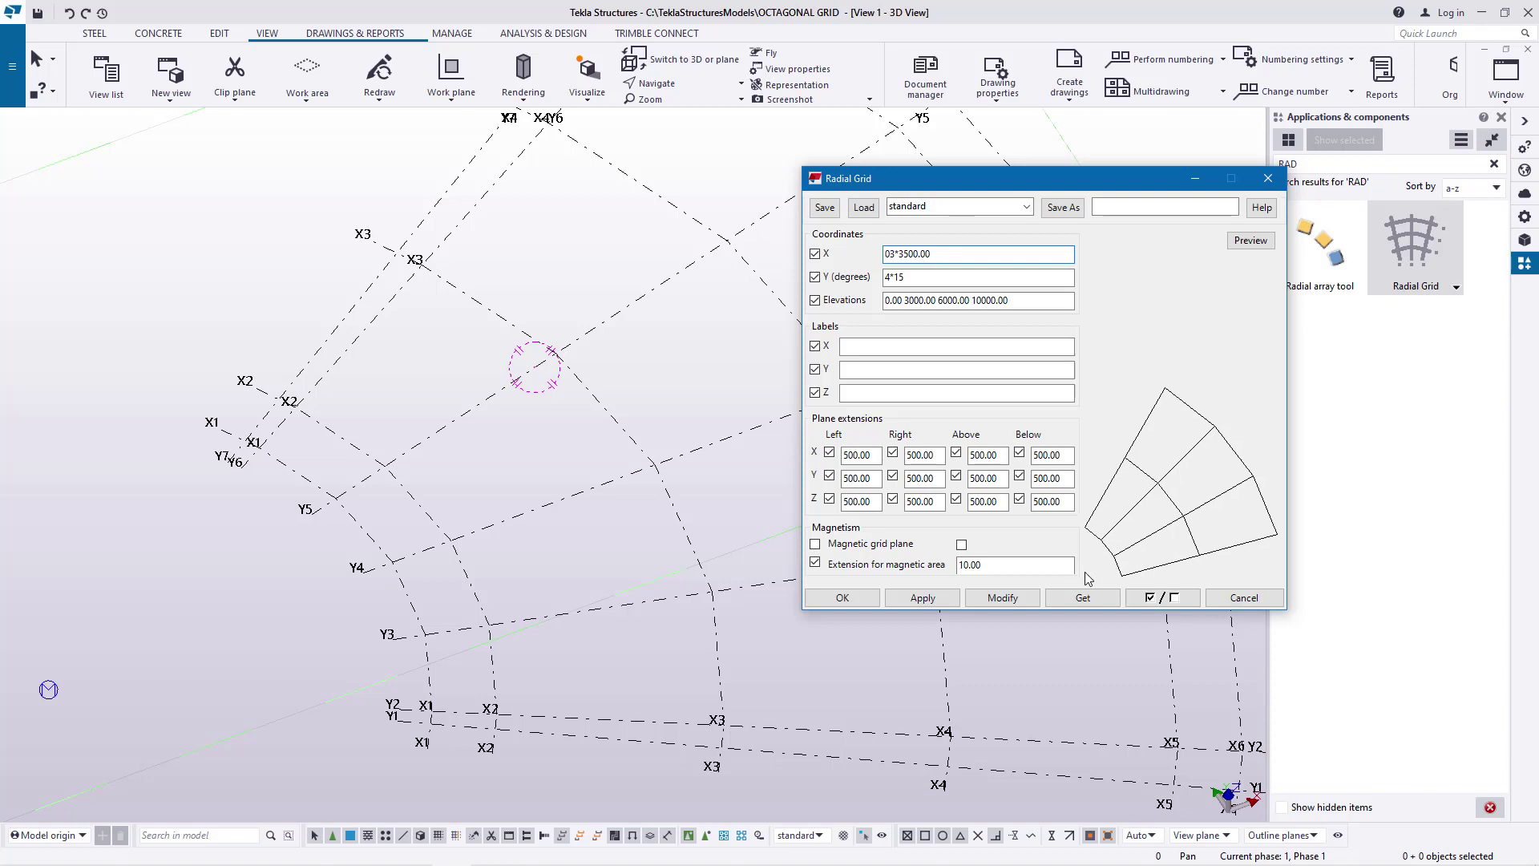
key("BackSpace")
Set the Radial Grid's X coordinates to 0 4*5000
left_click(925, 253)
left_click_drag(924, 252, 894, 250)
type("5000")
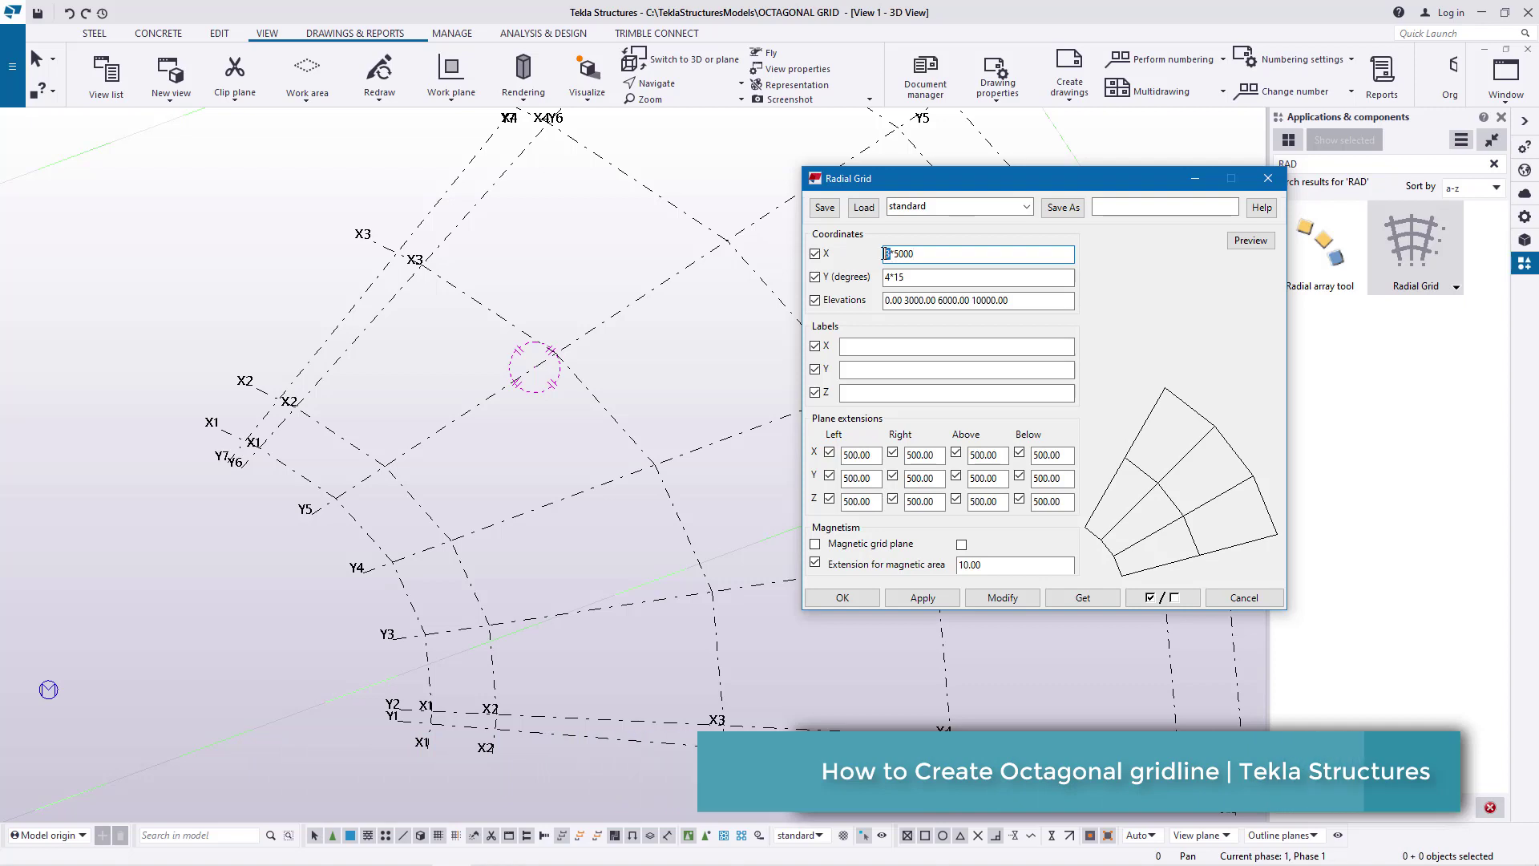
type("4")
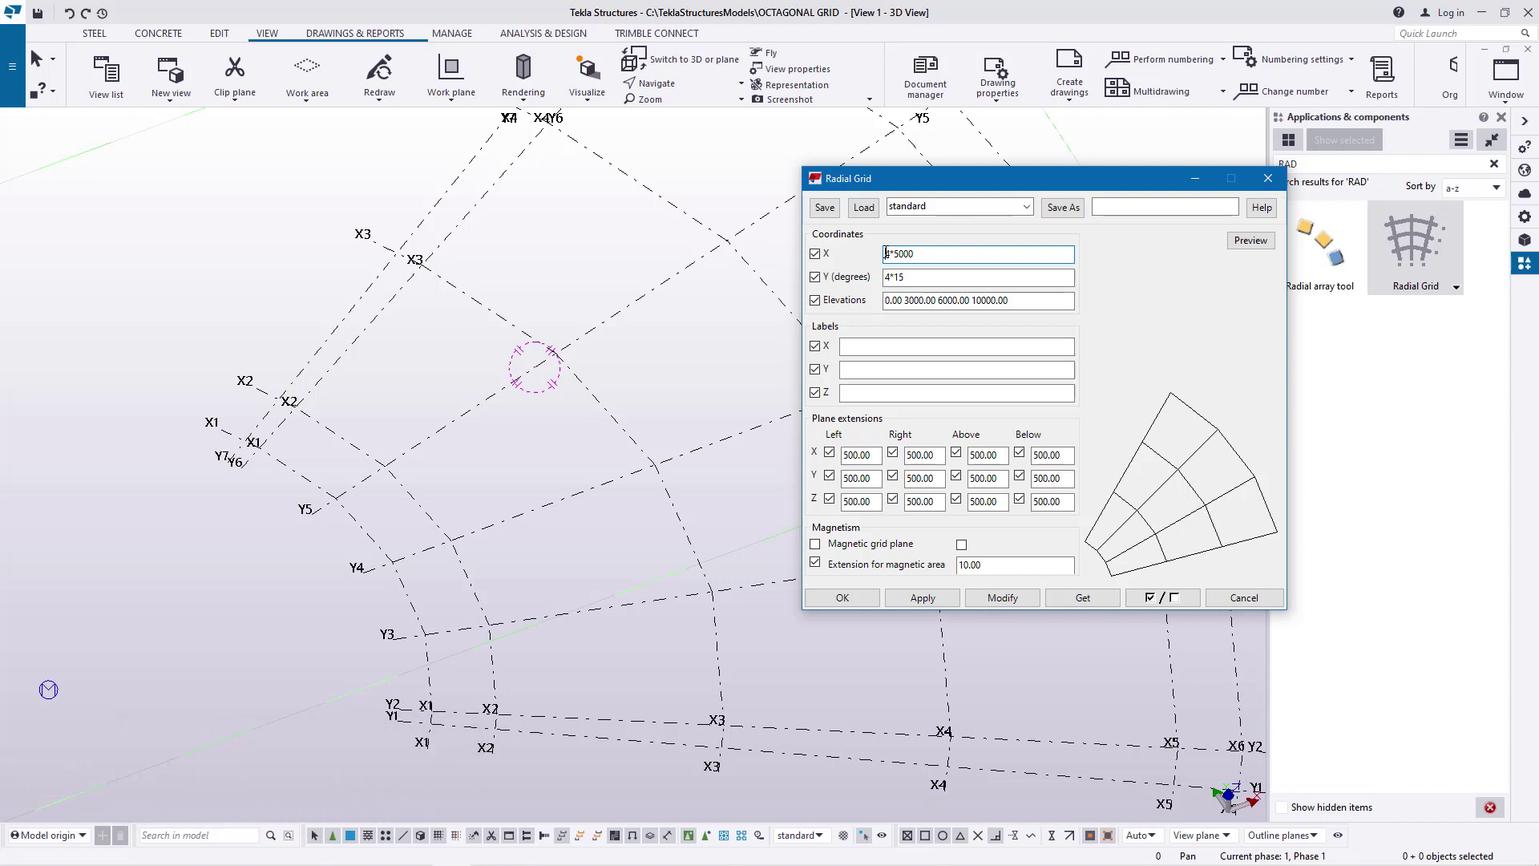
type("0")
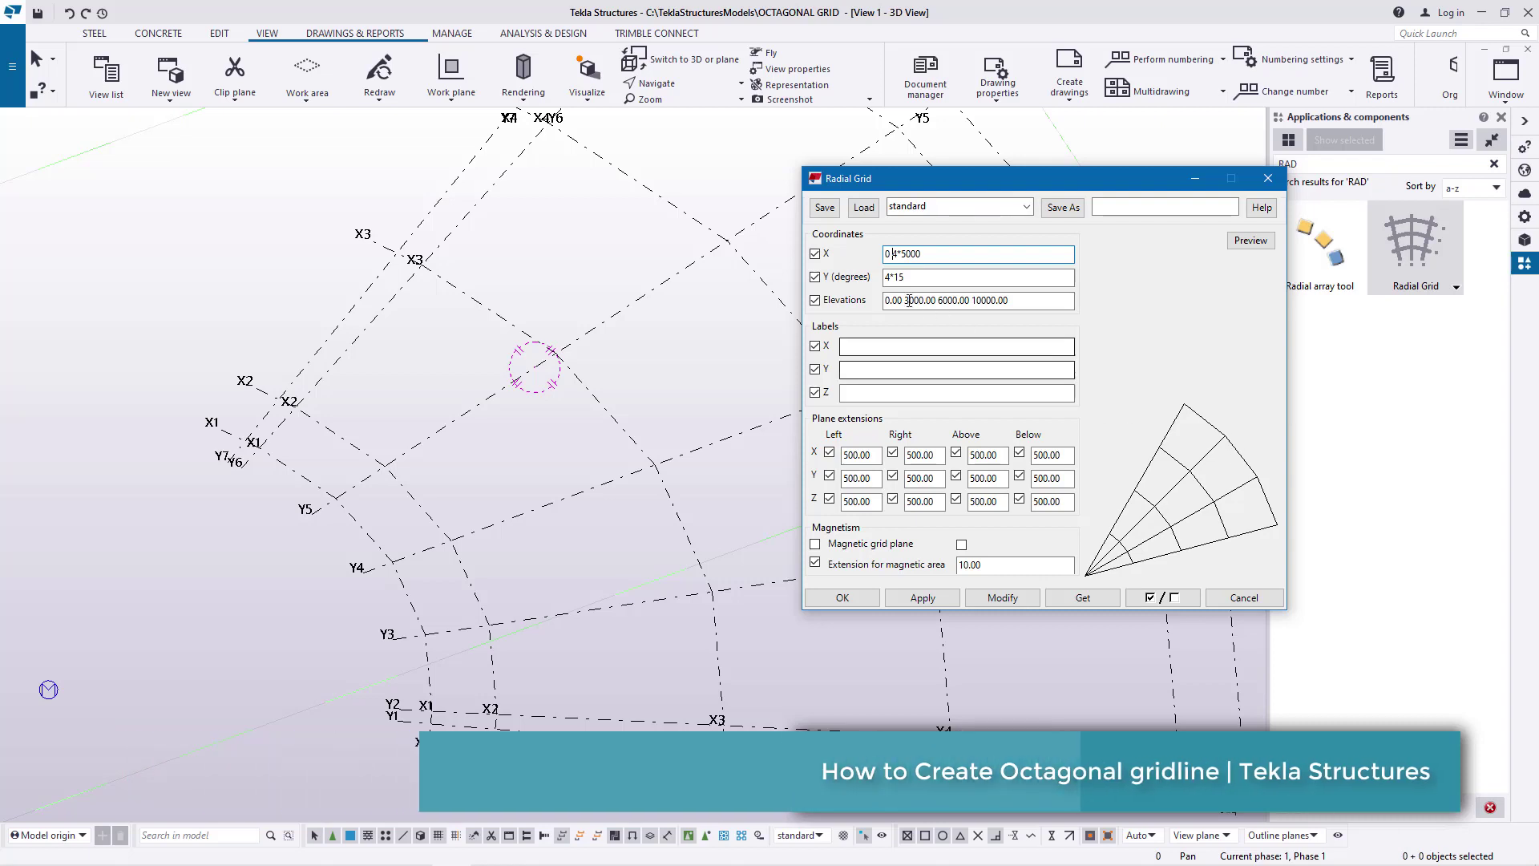
Set the Radial Grid's Y coordinates to 9*45 degrees and apply the settings
left_click(888, 277)
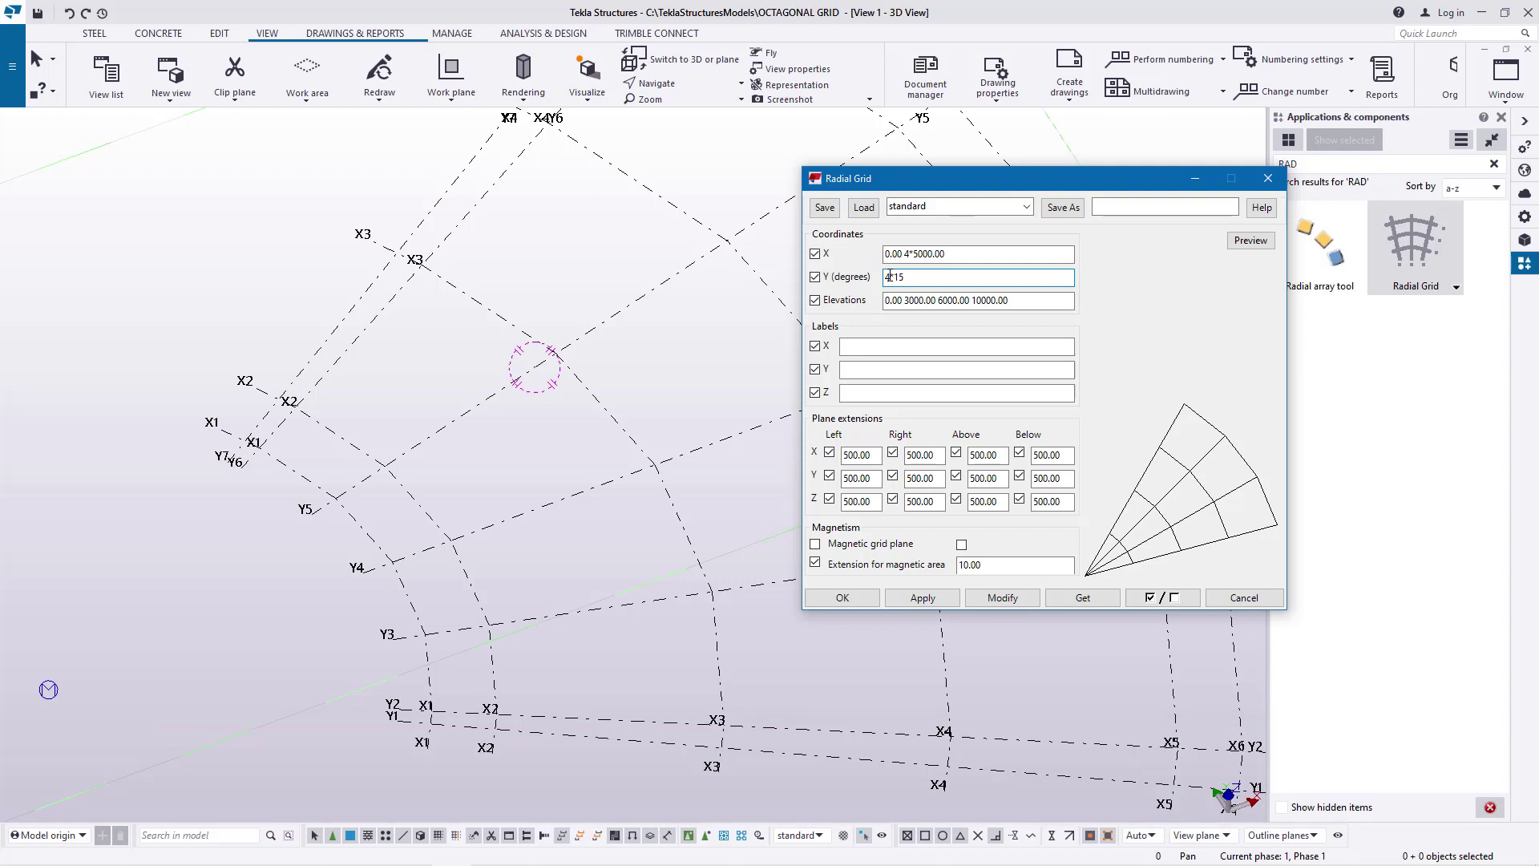
key("BackSpace")
key("BackSpace")
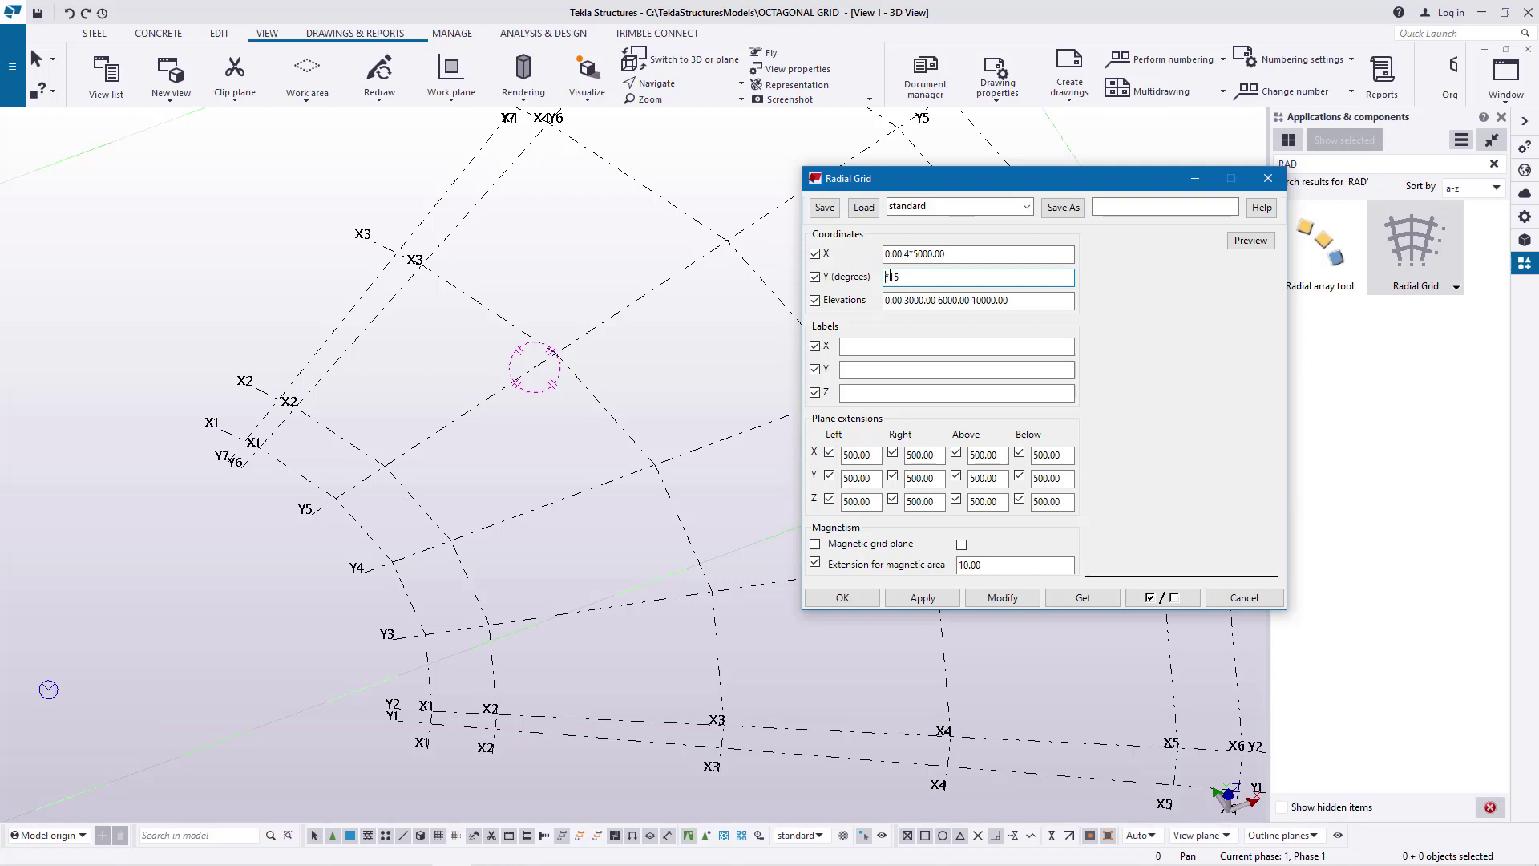
type("9*")
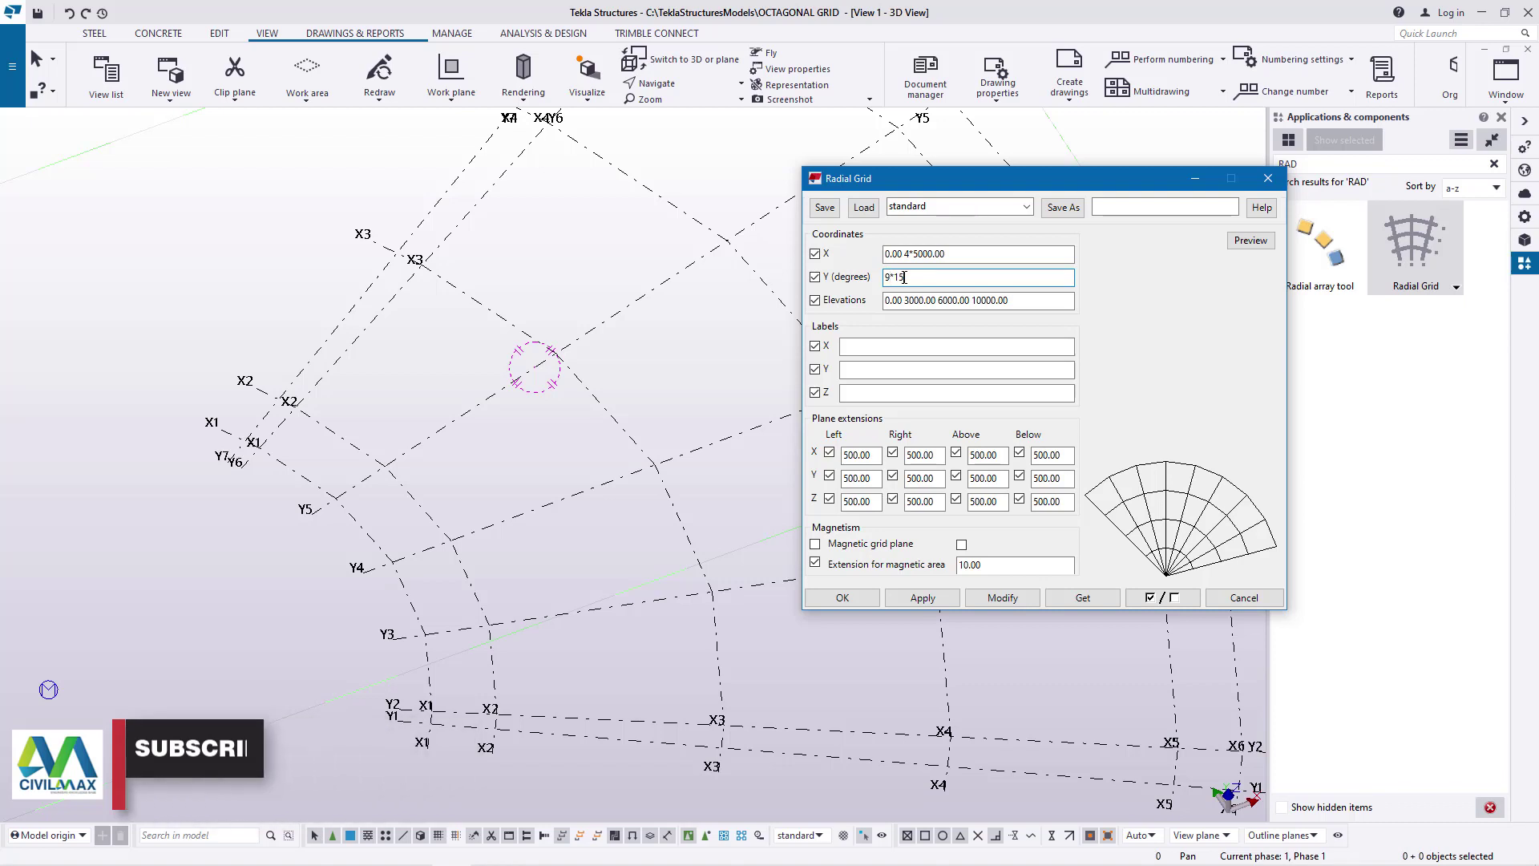
key("BackSpace")
key("BackSpace")
type("45")
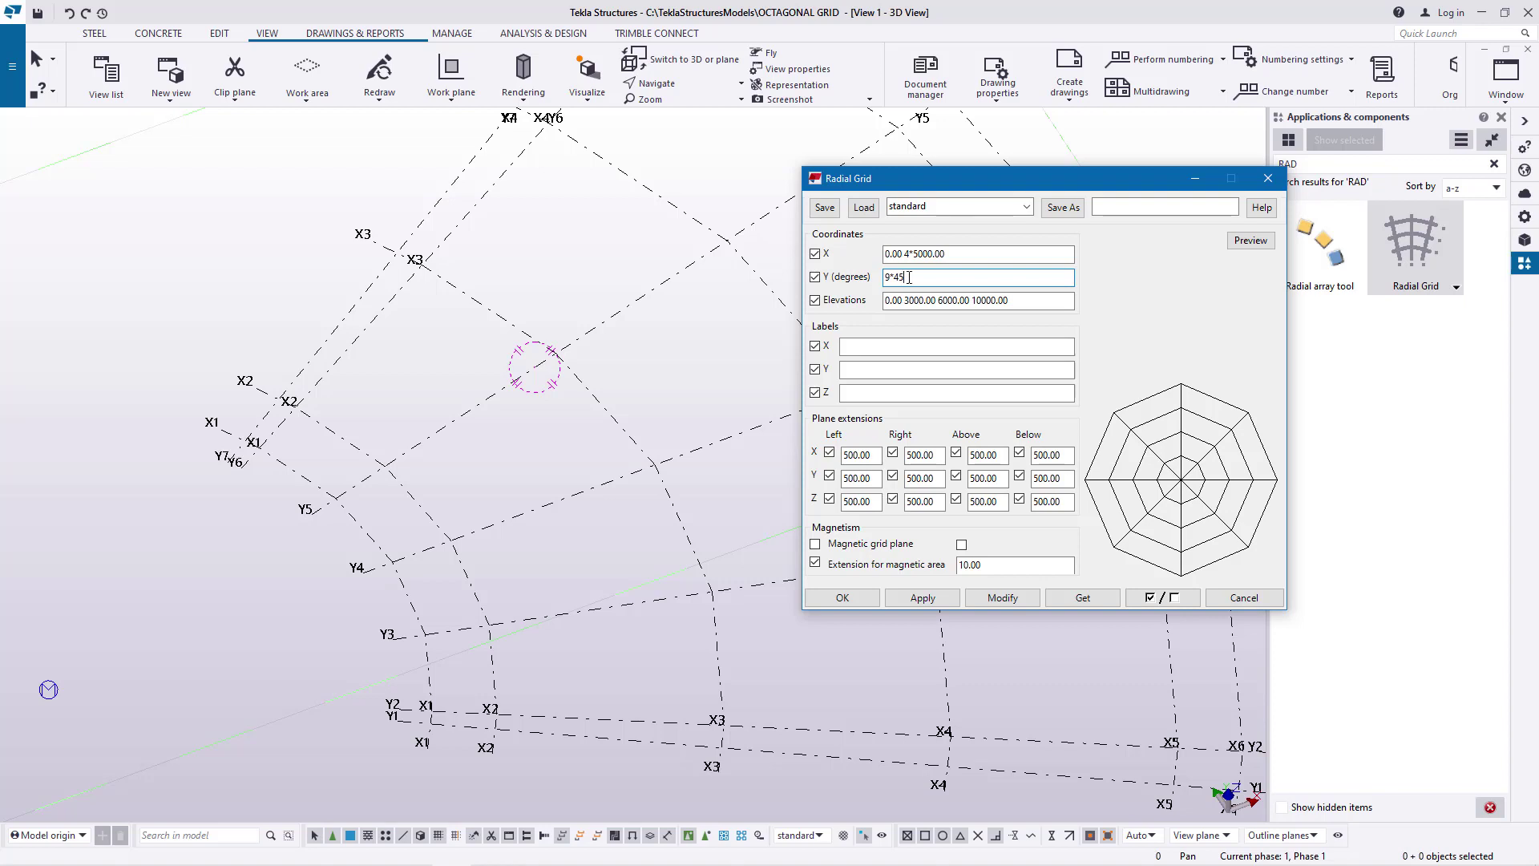
left_click(1003, 598)
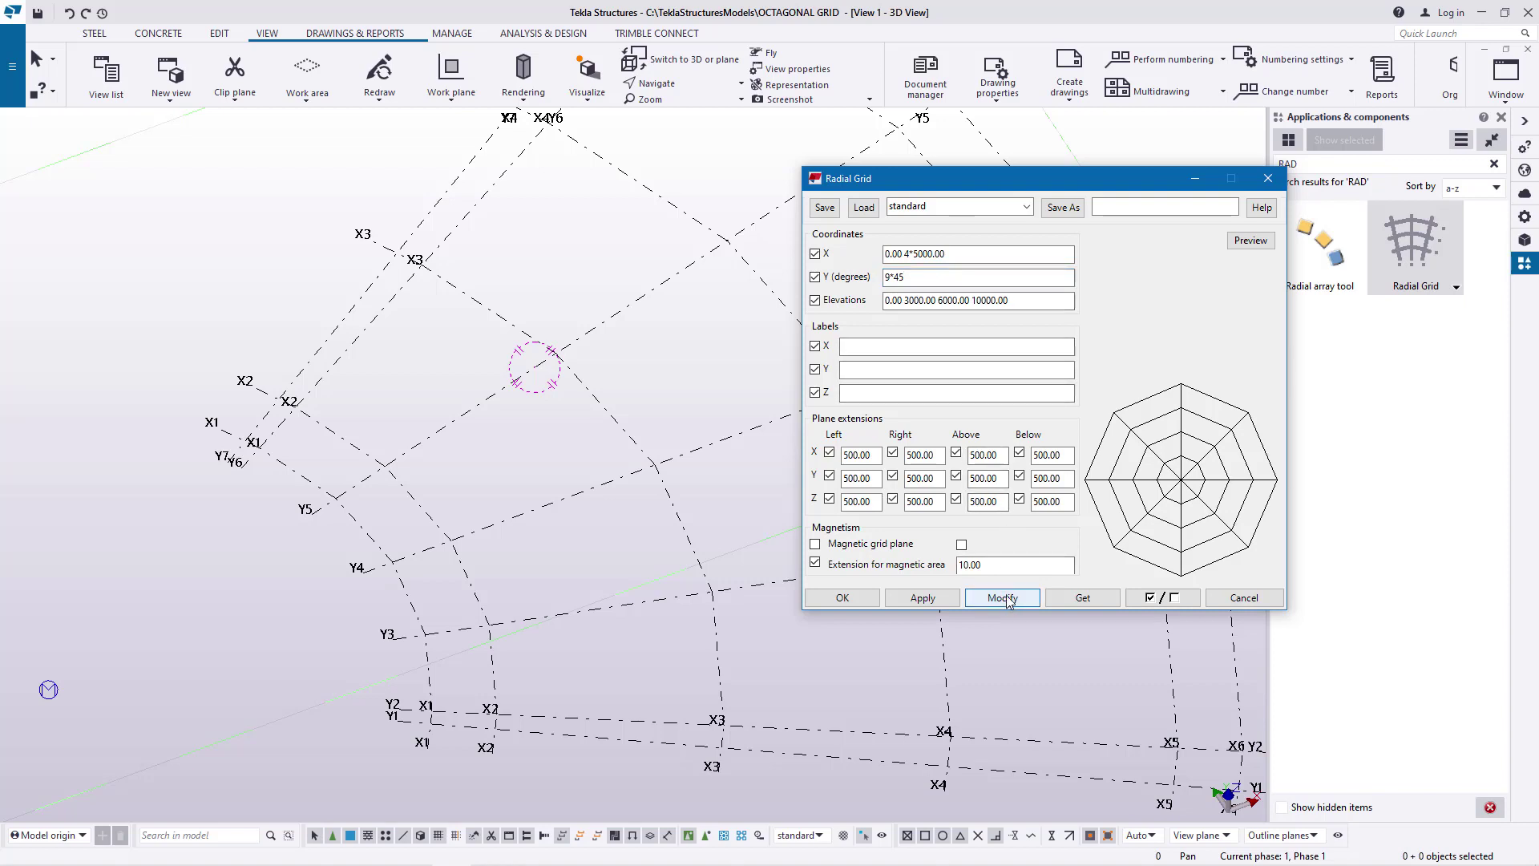
left_click(842, 598)
scroll(567, 443, "down", 3)
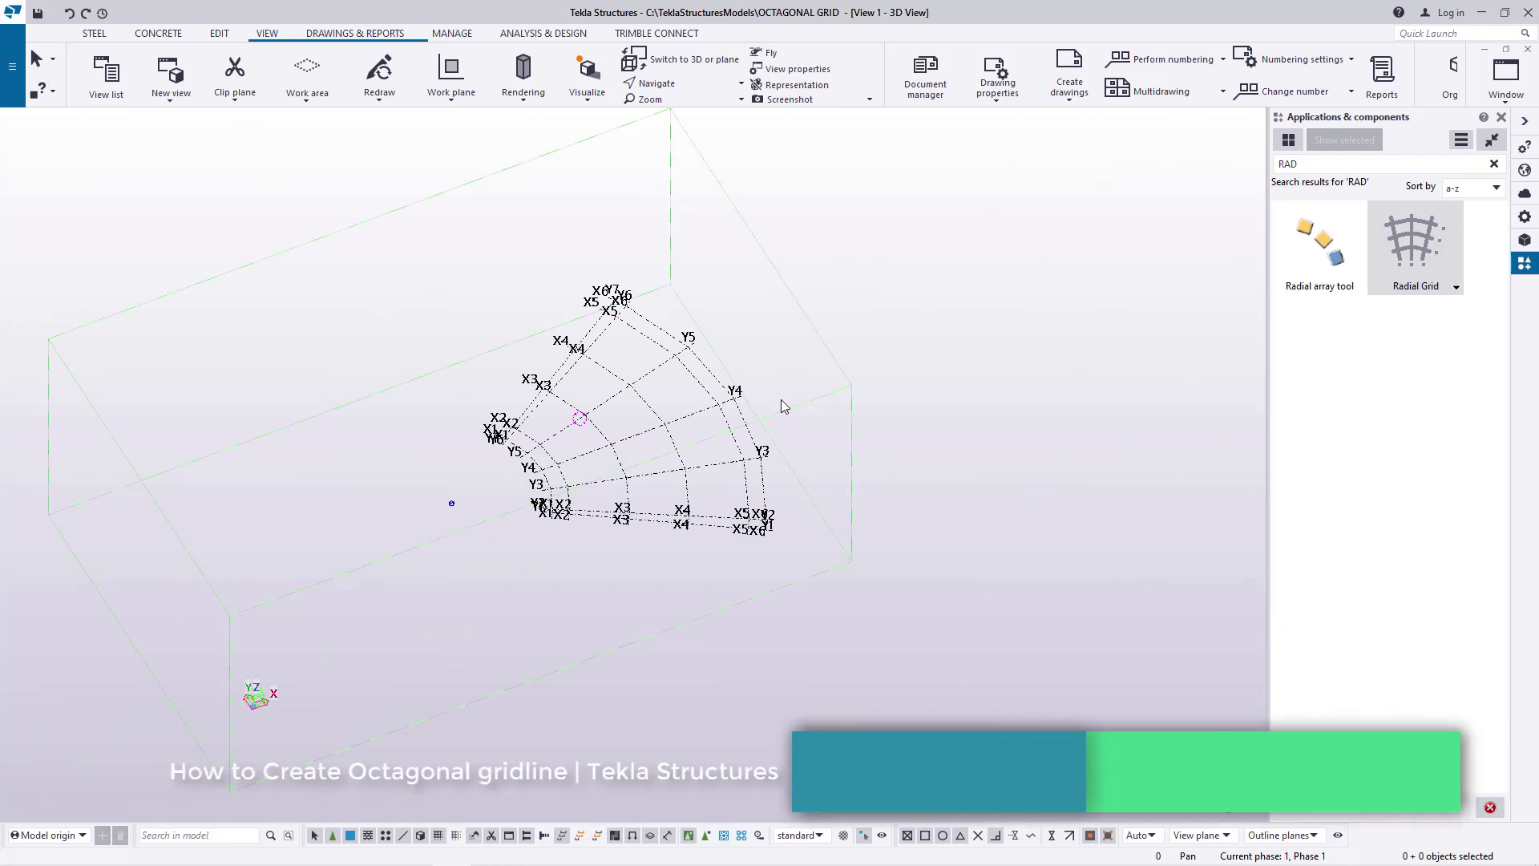
Place a new Radial Grid with its origin at the existing radial grid's centre point, and end the command
double_click(1416, 247)
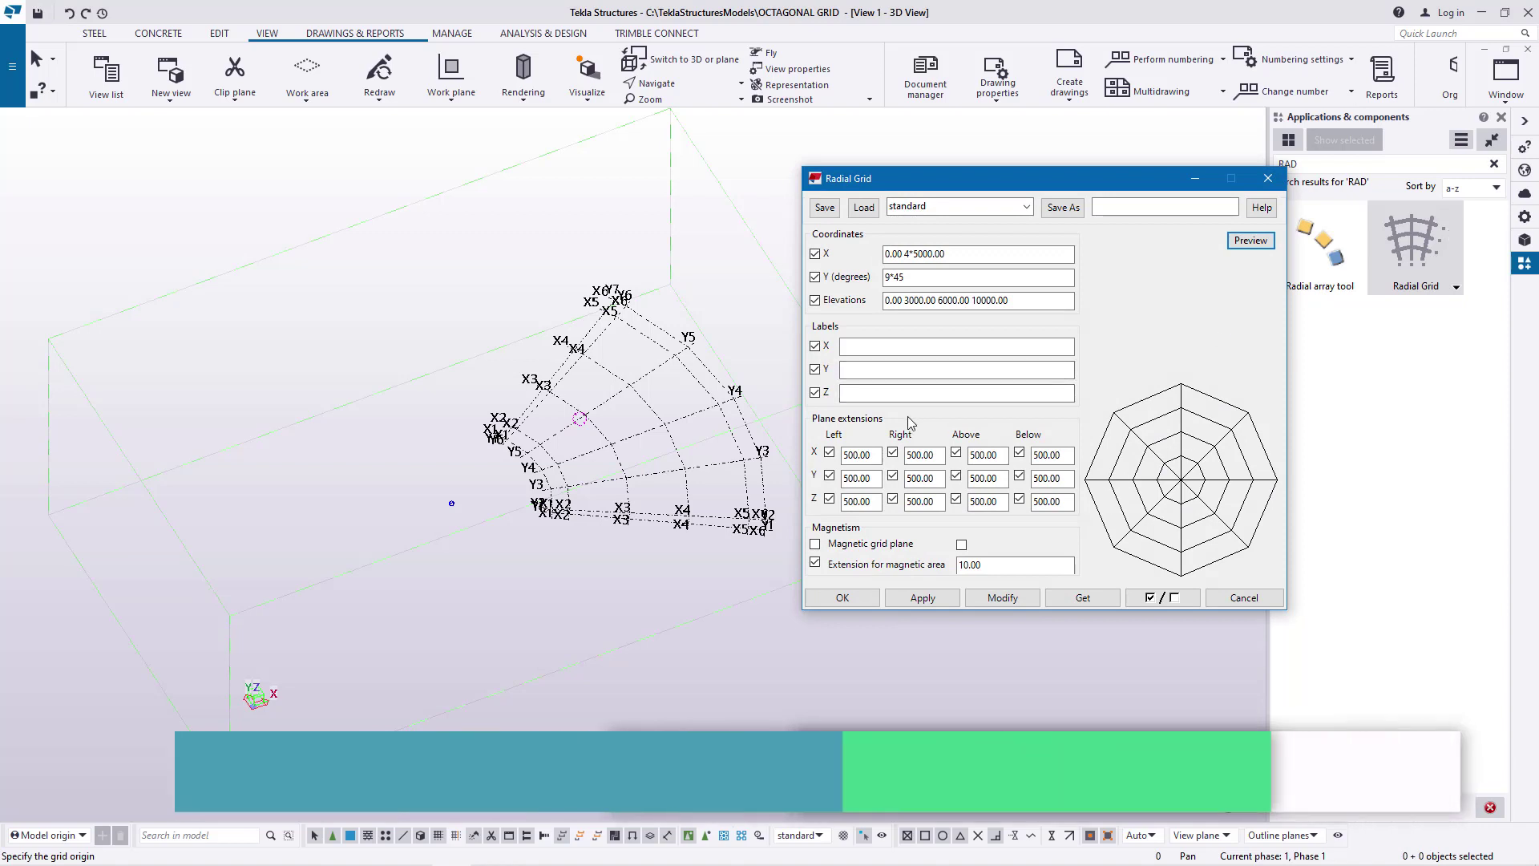
scroll(525, 460, "up", 5)
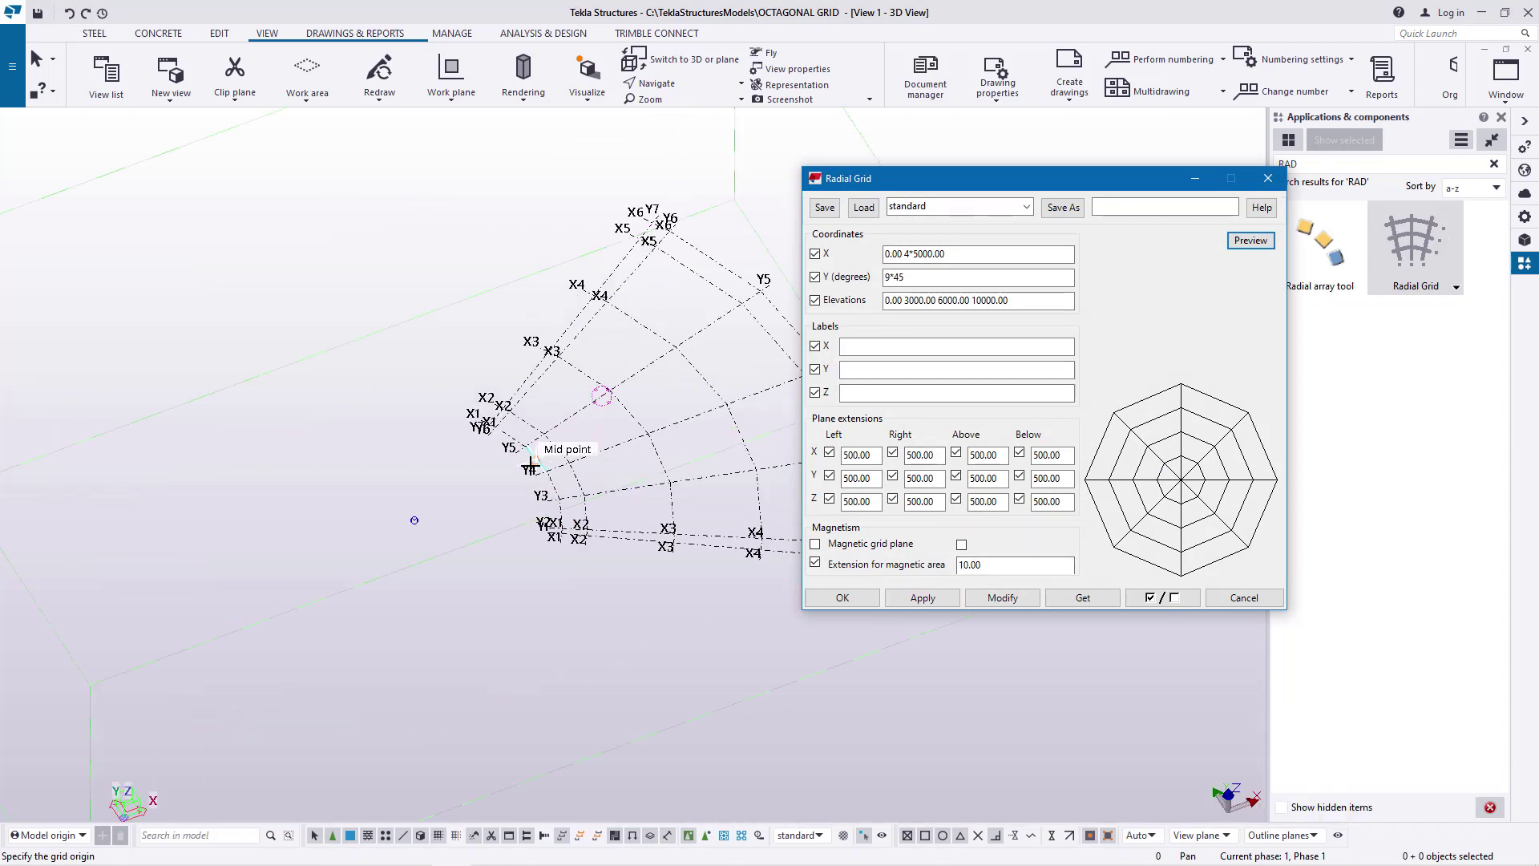
left_click(295, 573)
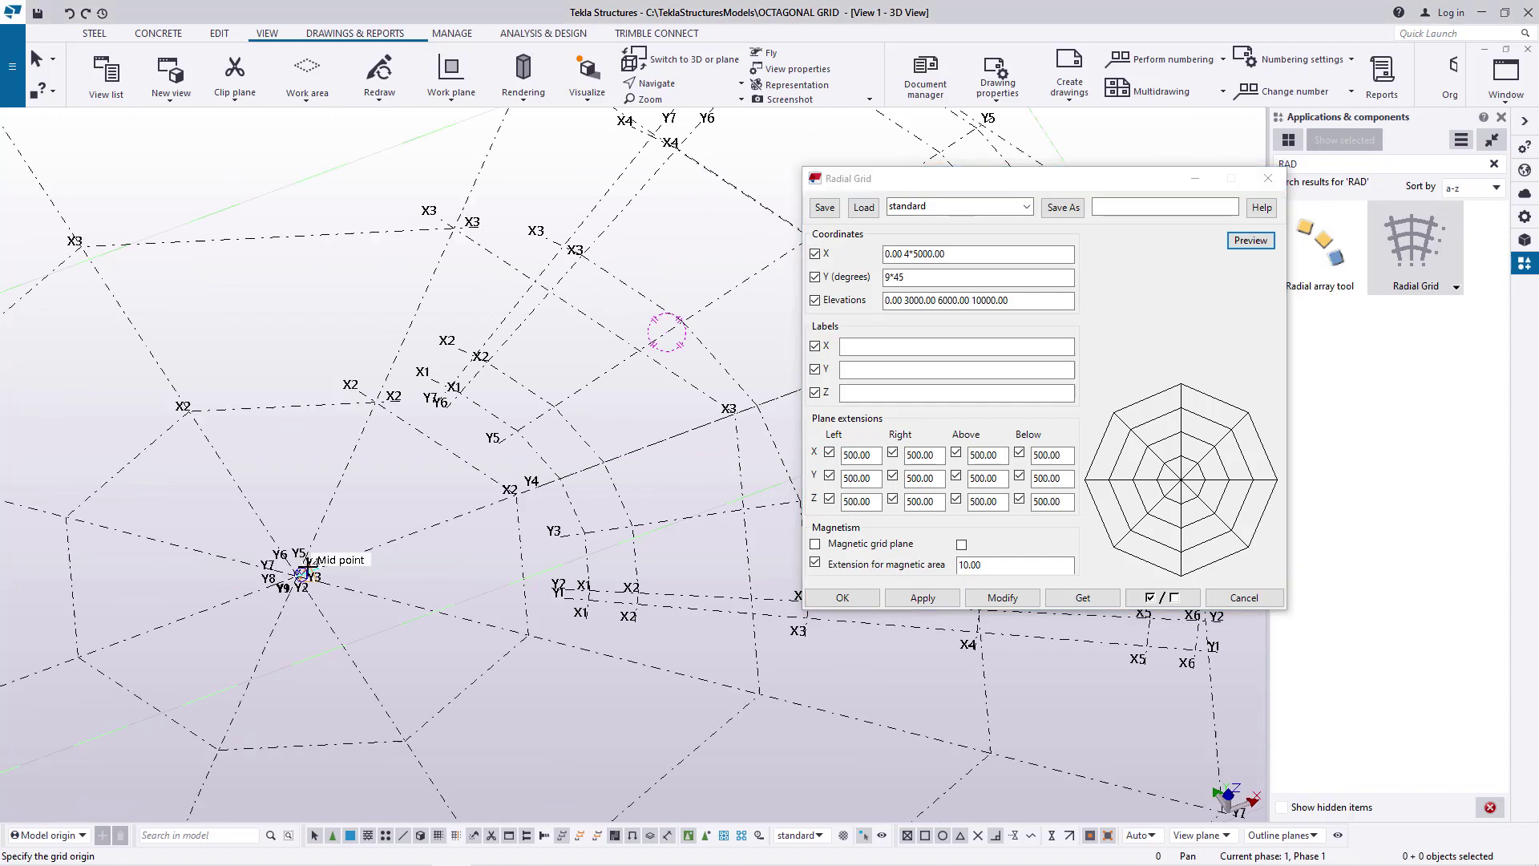
scroll(476, 400, "down", 3)
right_click(433, 186)
left_click(441, 196)
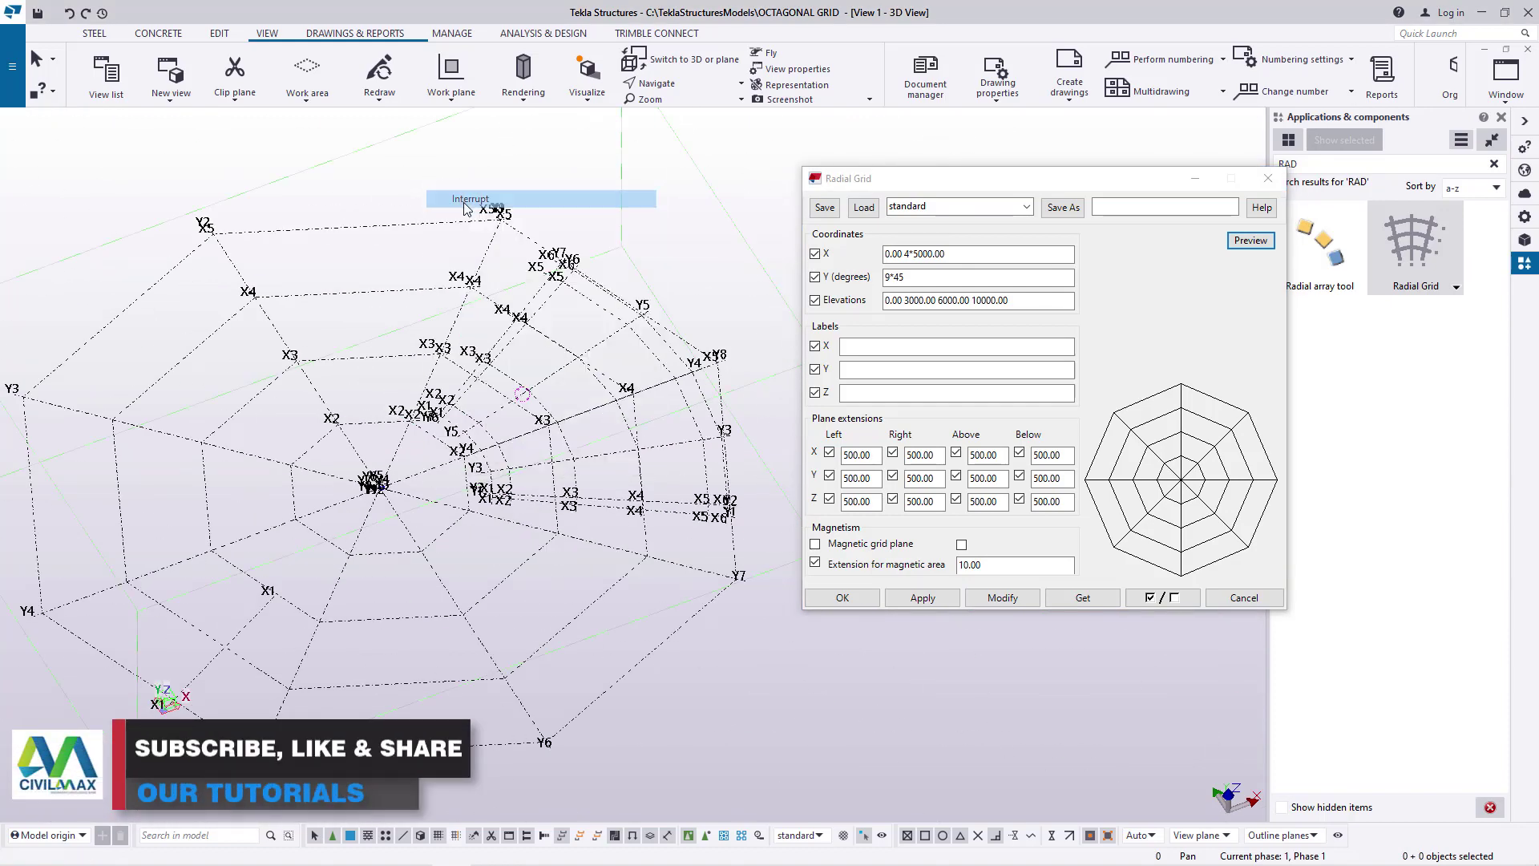
Delete the old fan-shaped radial grid that overlaps the octagonal grid
scroll(433, 184, "up", 3)
left_click(556, 440)
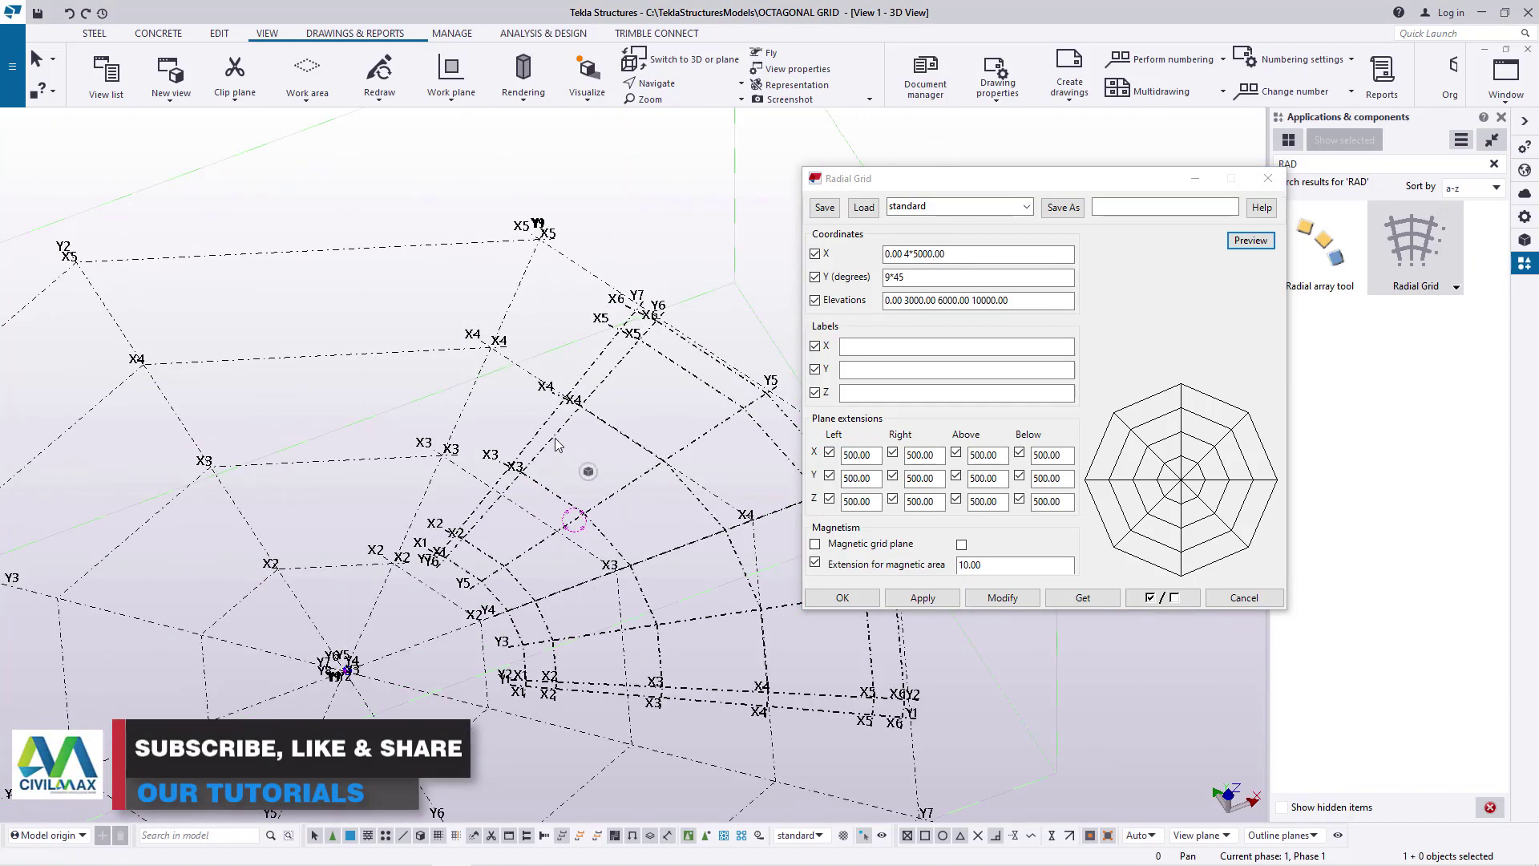
key("Delete")
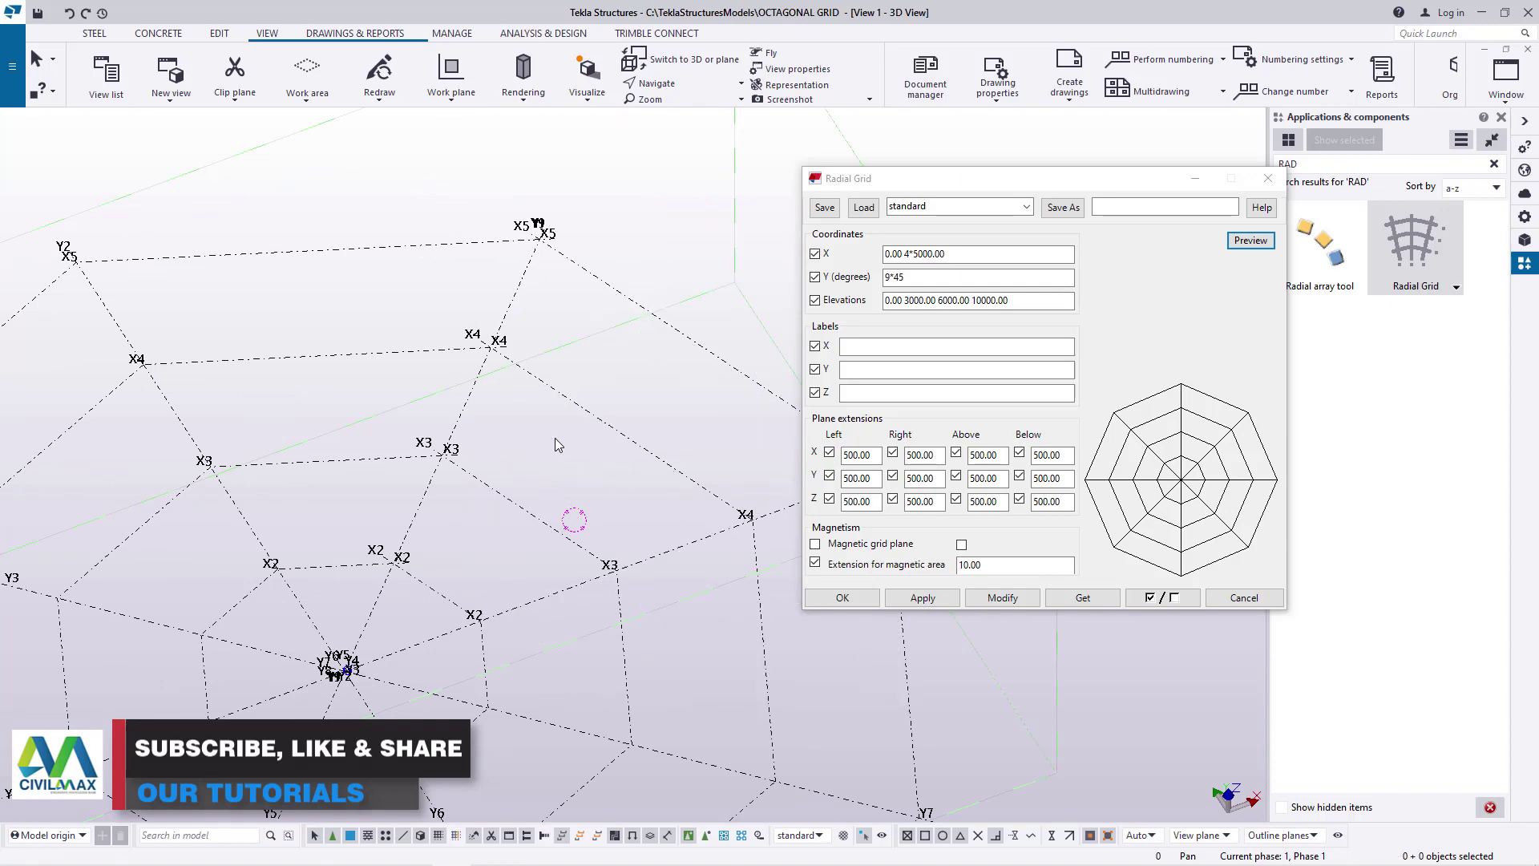
Try to apply the X labels A B C D E without selecting the octagonal grid
middle_click_drag(555, 438, 719, 276)
scroll(510, 486, "up", 3)
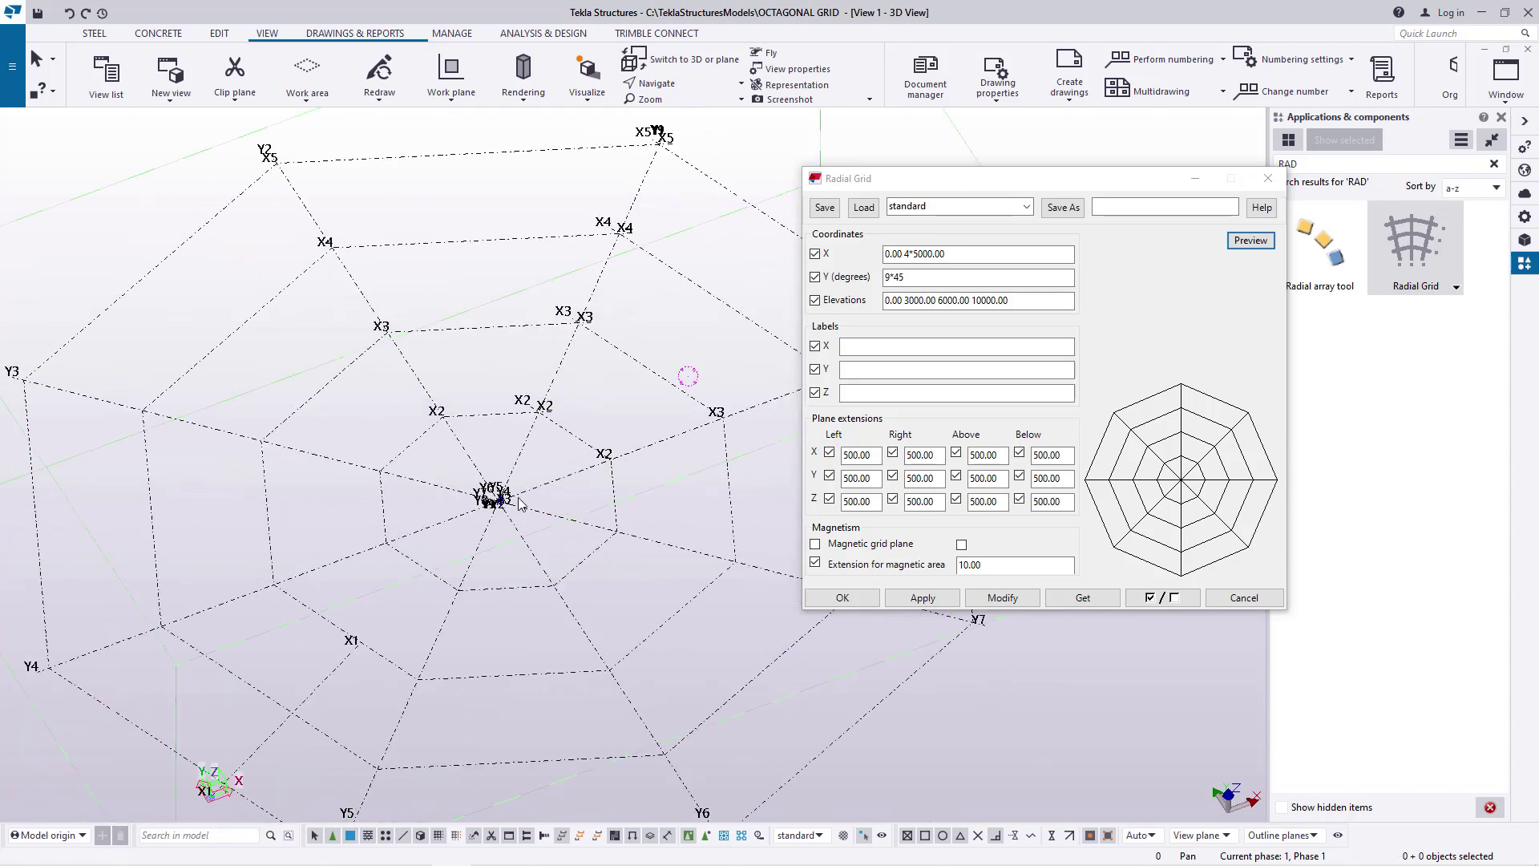
left_click(881, 346)
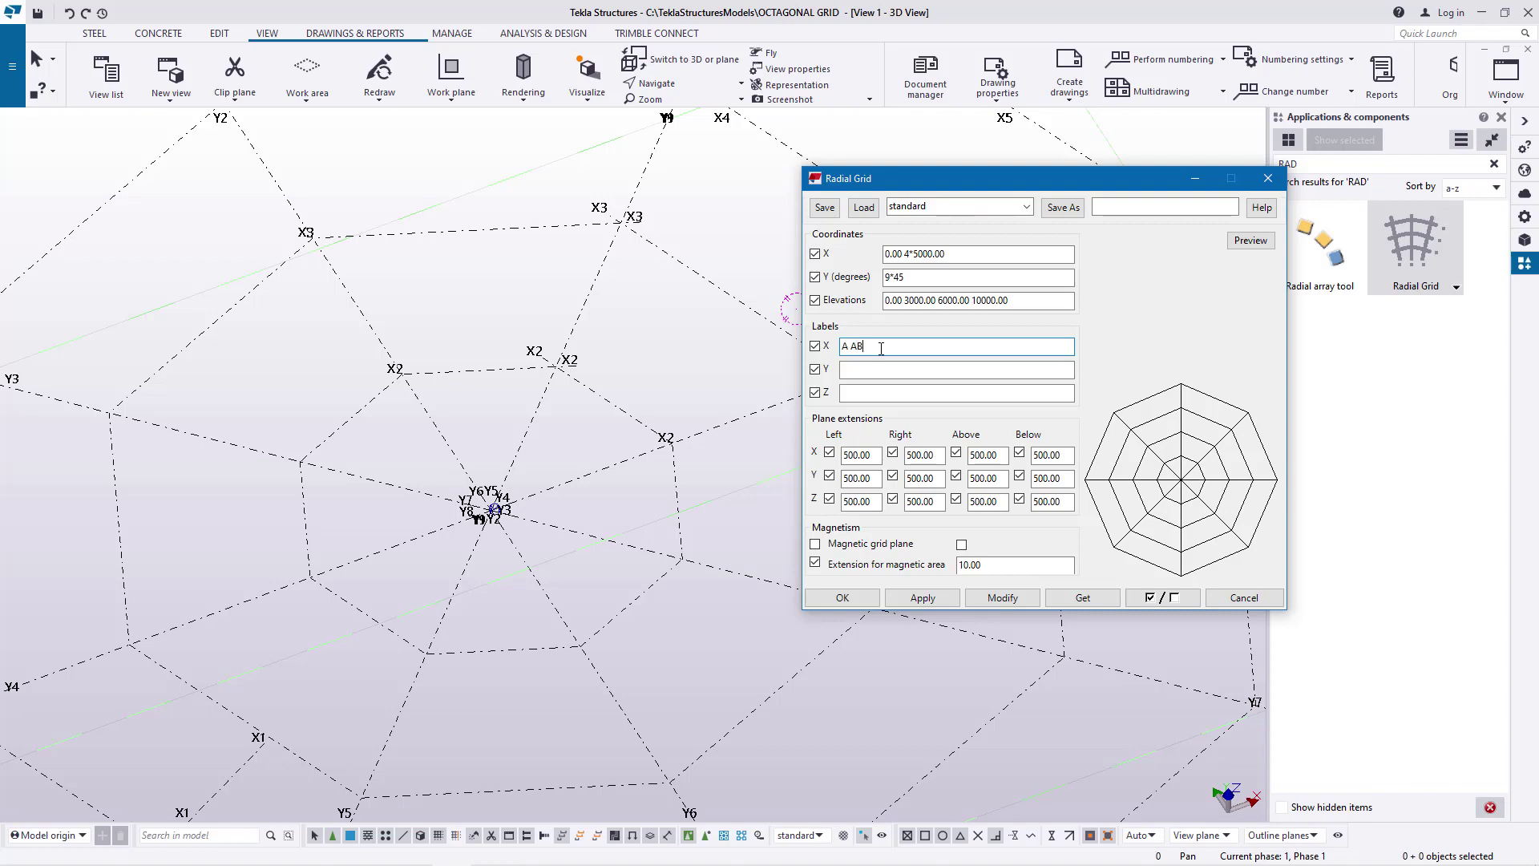
key("BackSpace")
key("BackSpace")
type("B C")
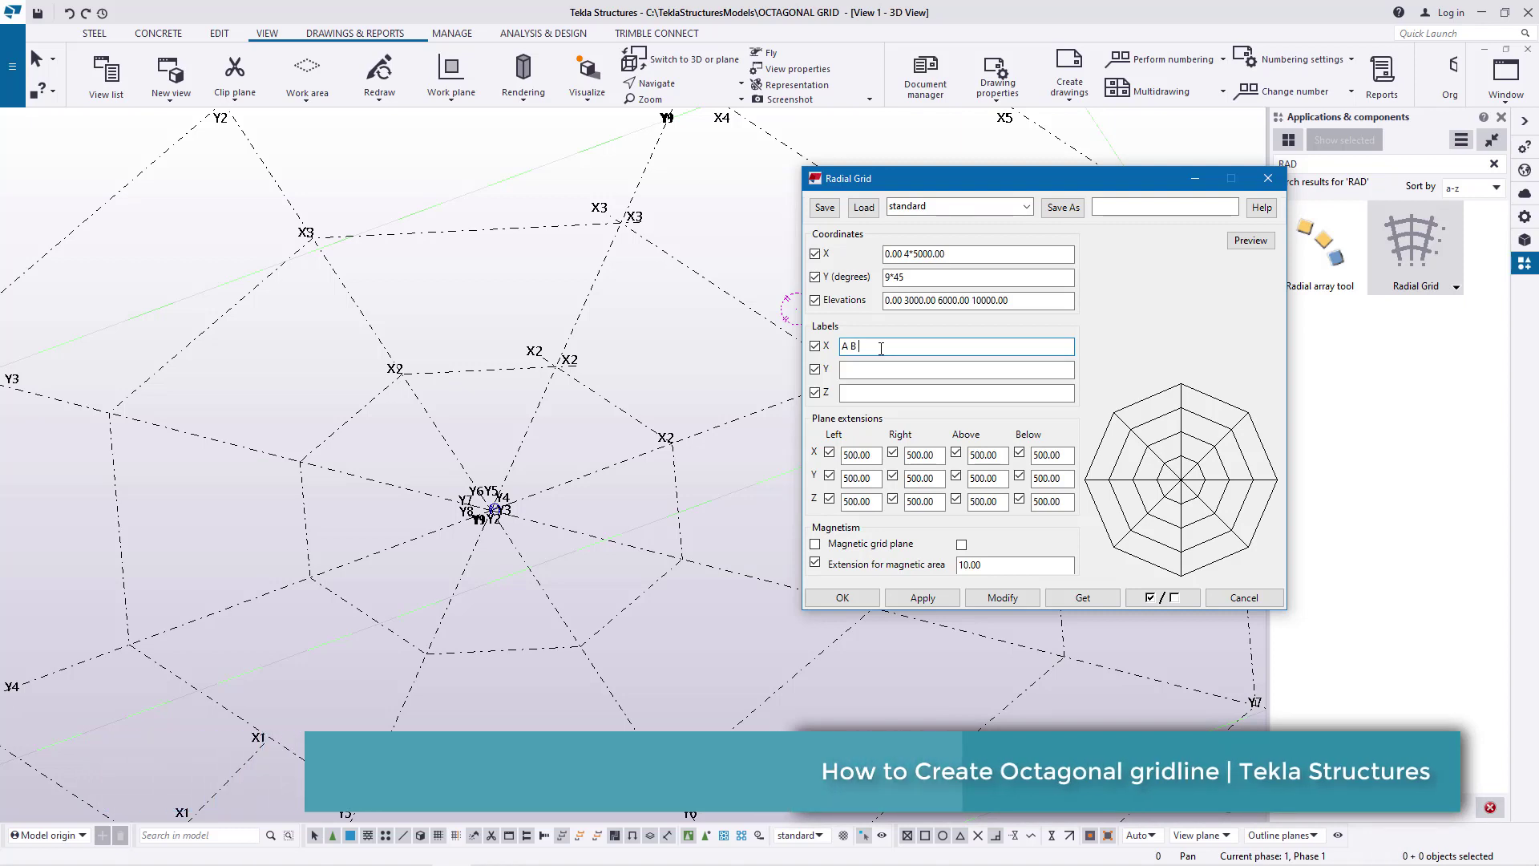
type(" D E")
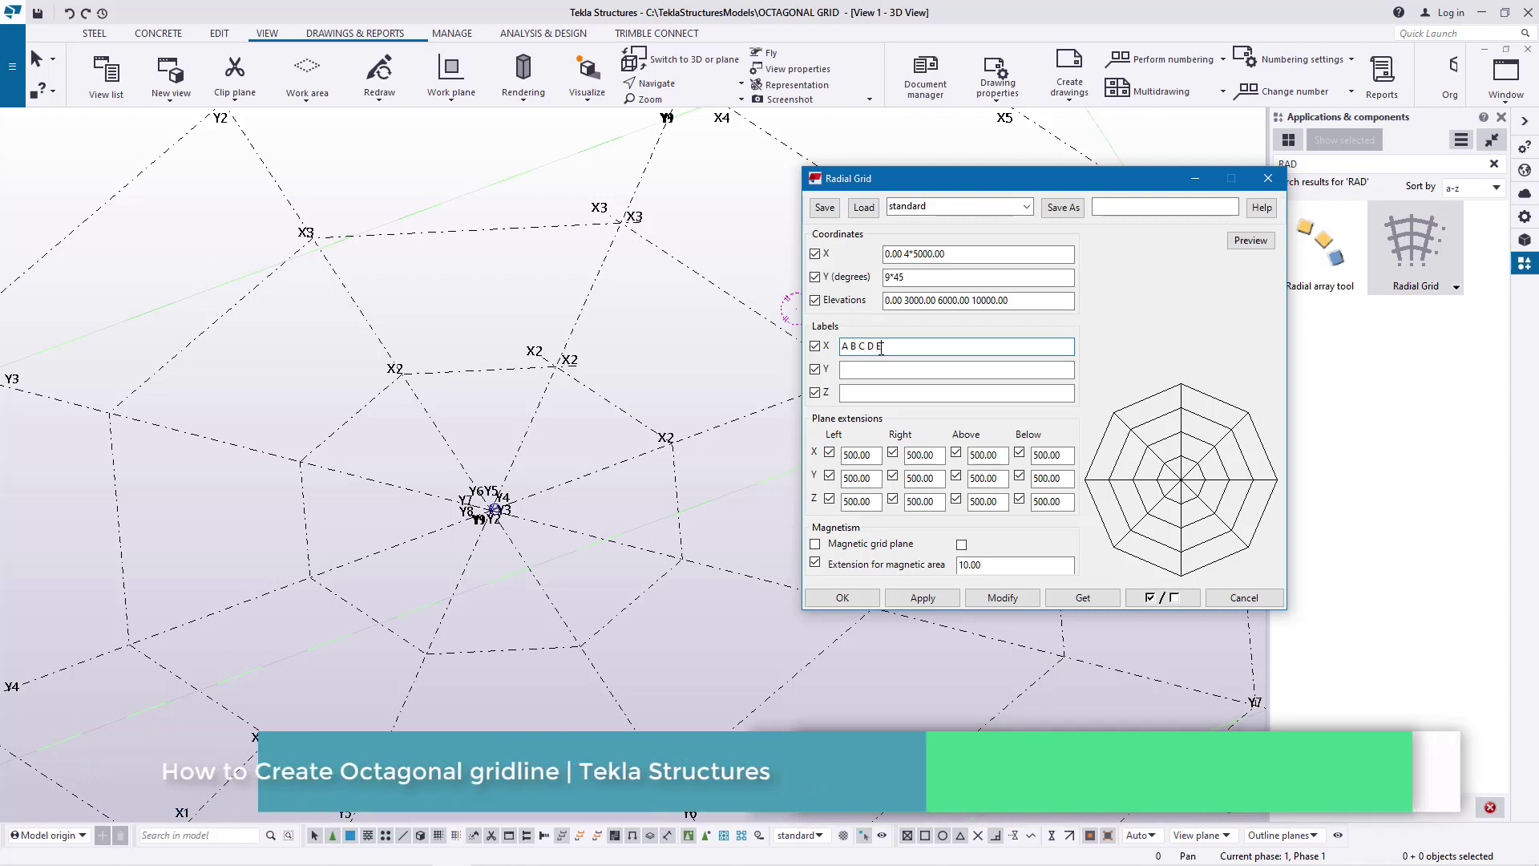
key("Tab")
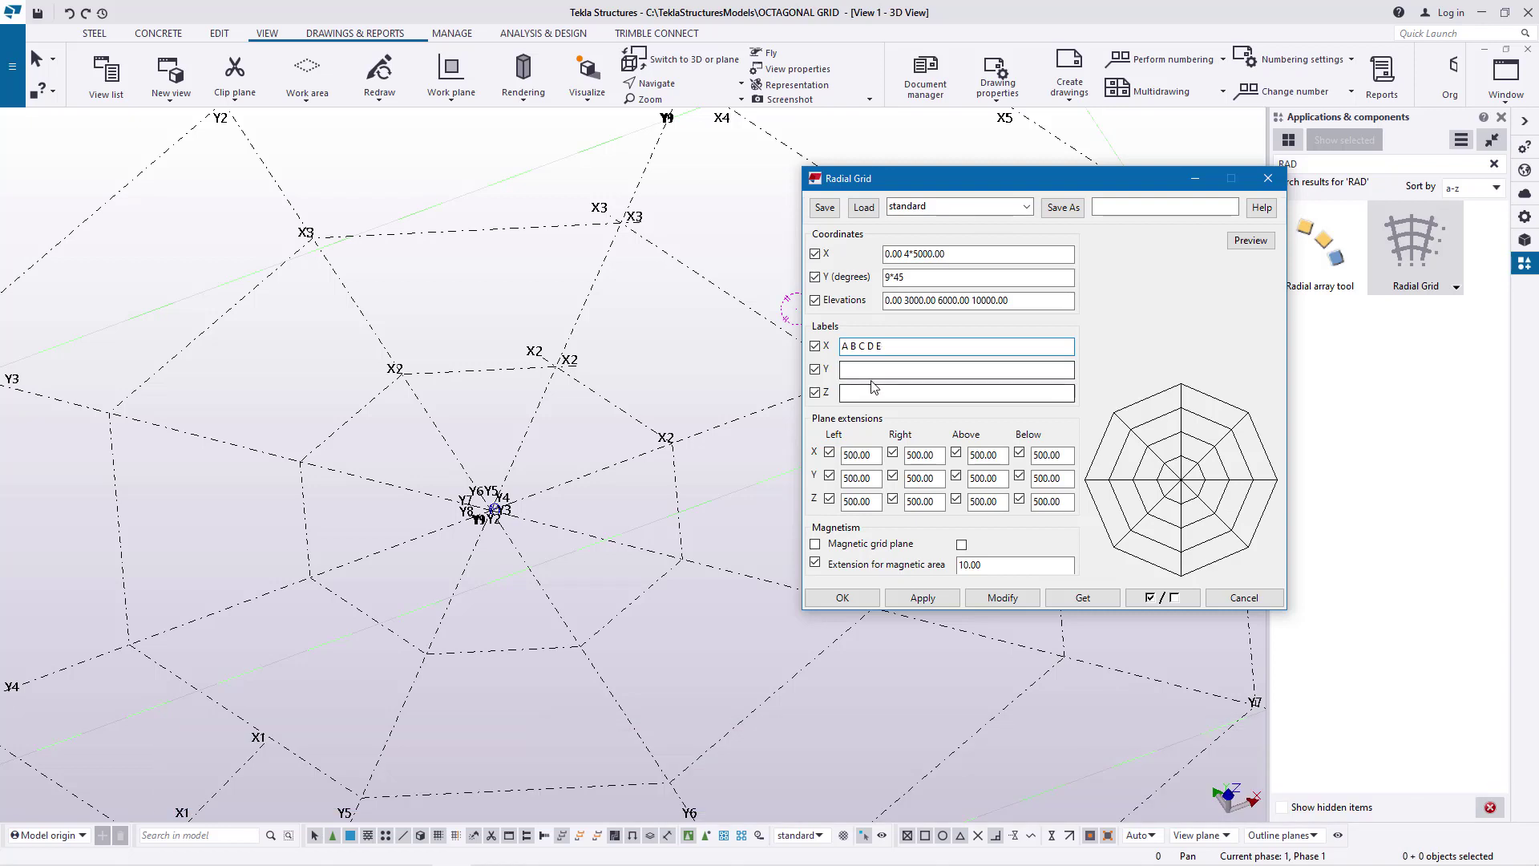
scroll(379, 439, "down", 3)
scroll(379, 439, "down", 1)
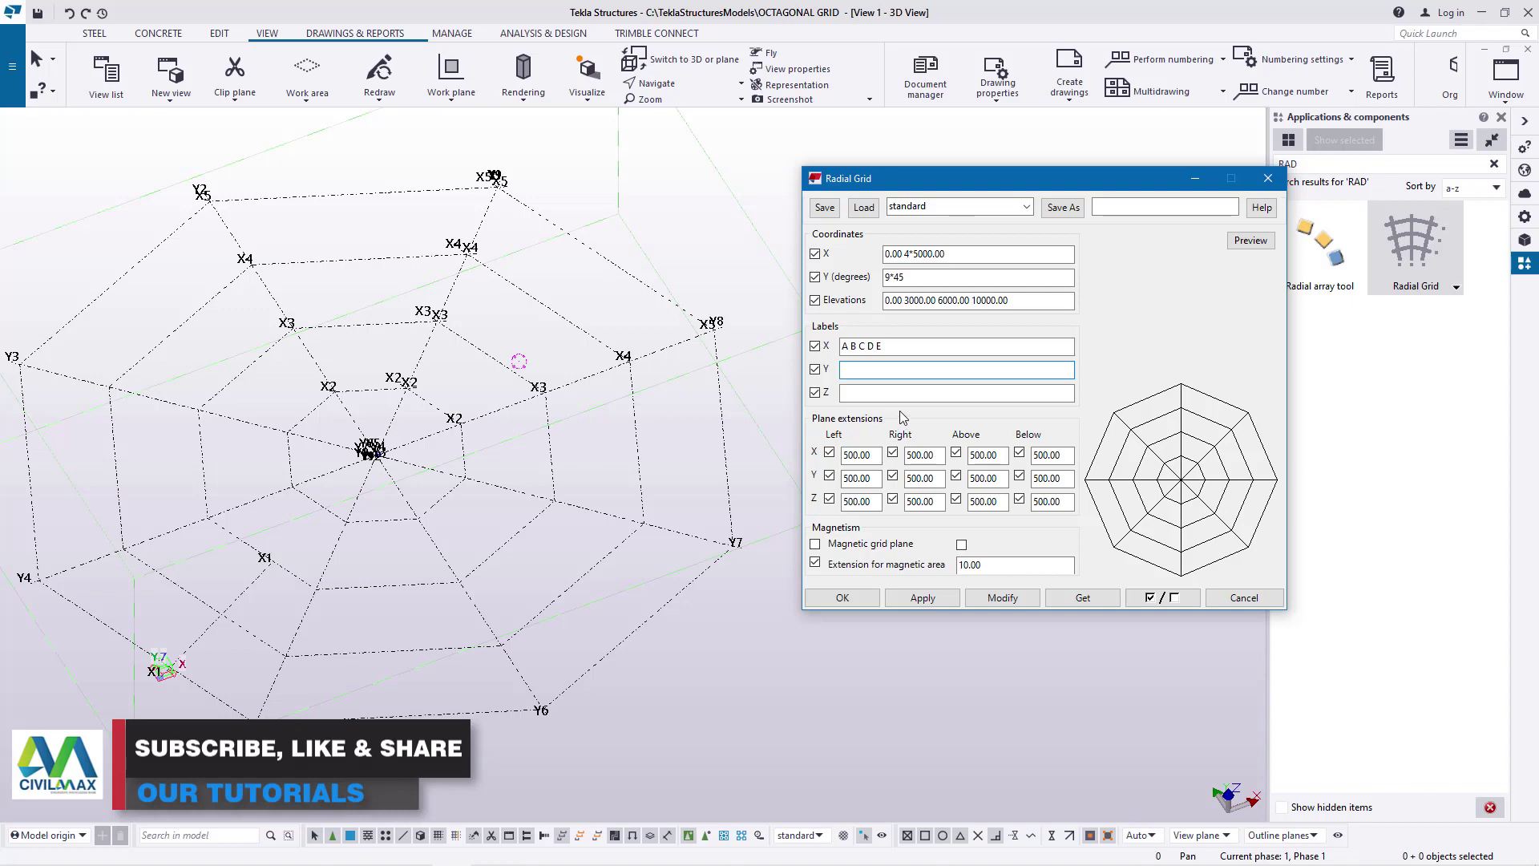
left_click(1002, 600)
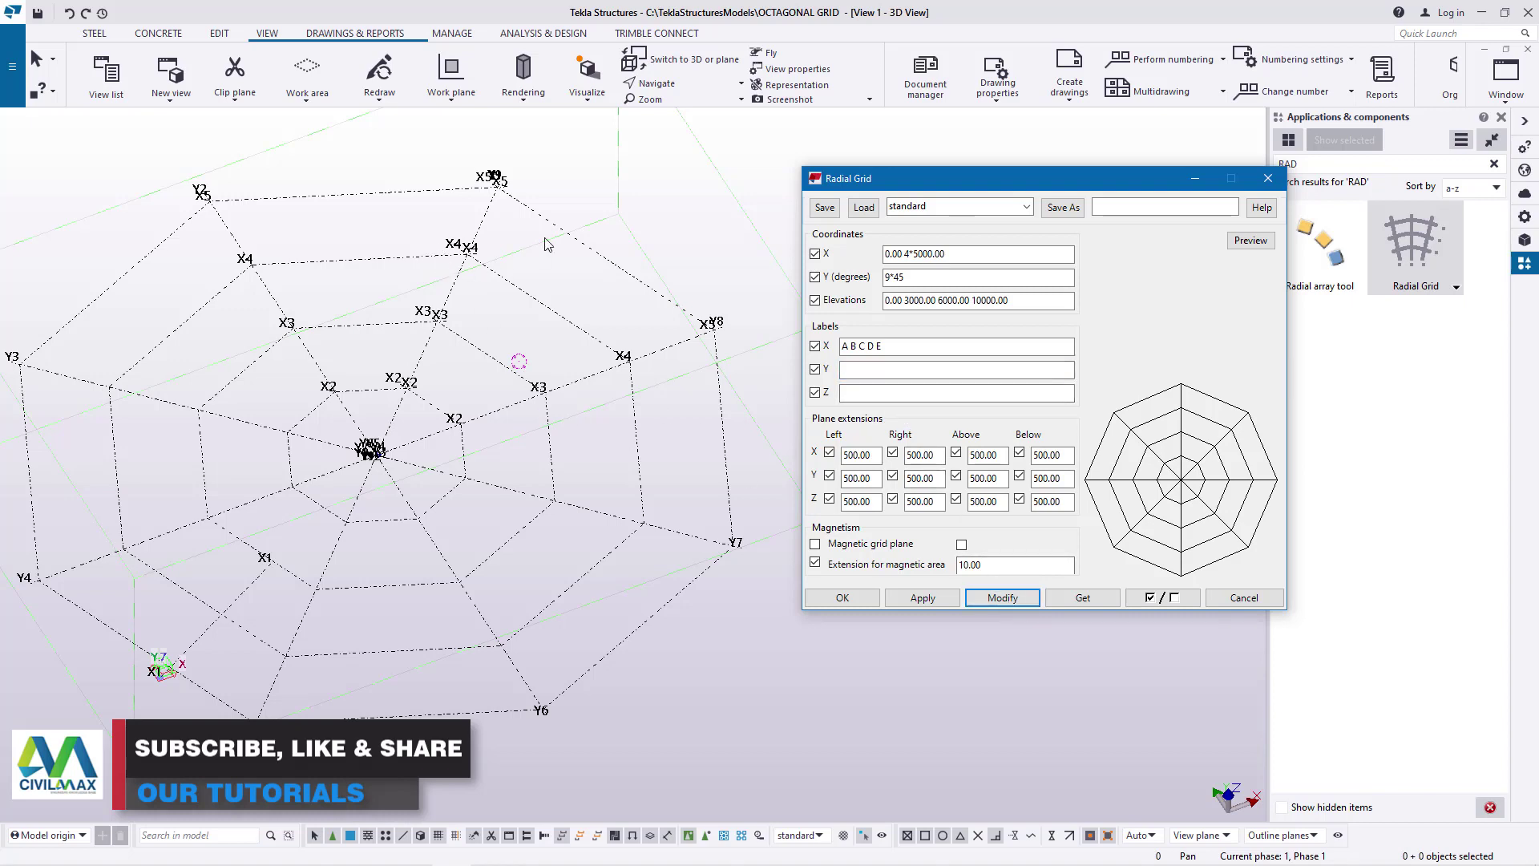
right_click(614, 183)
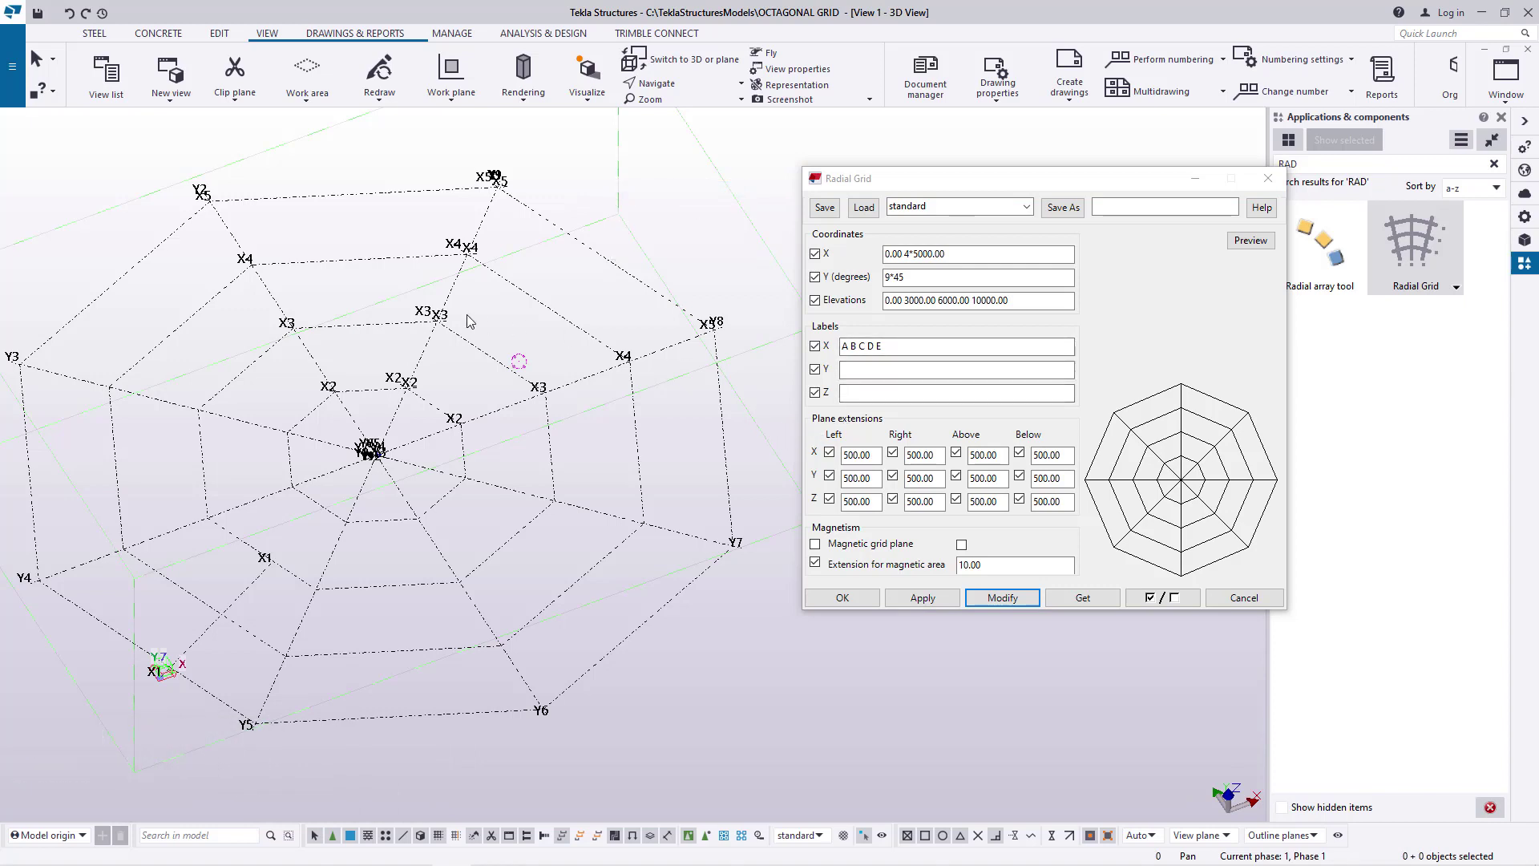
Open the octagonal grid's properties from the model and modify its X labels to A B C D E
double_click(525, 495)
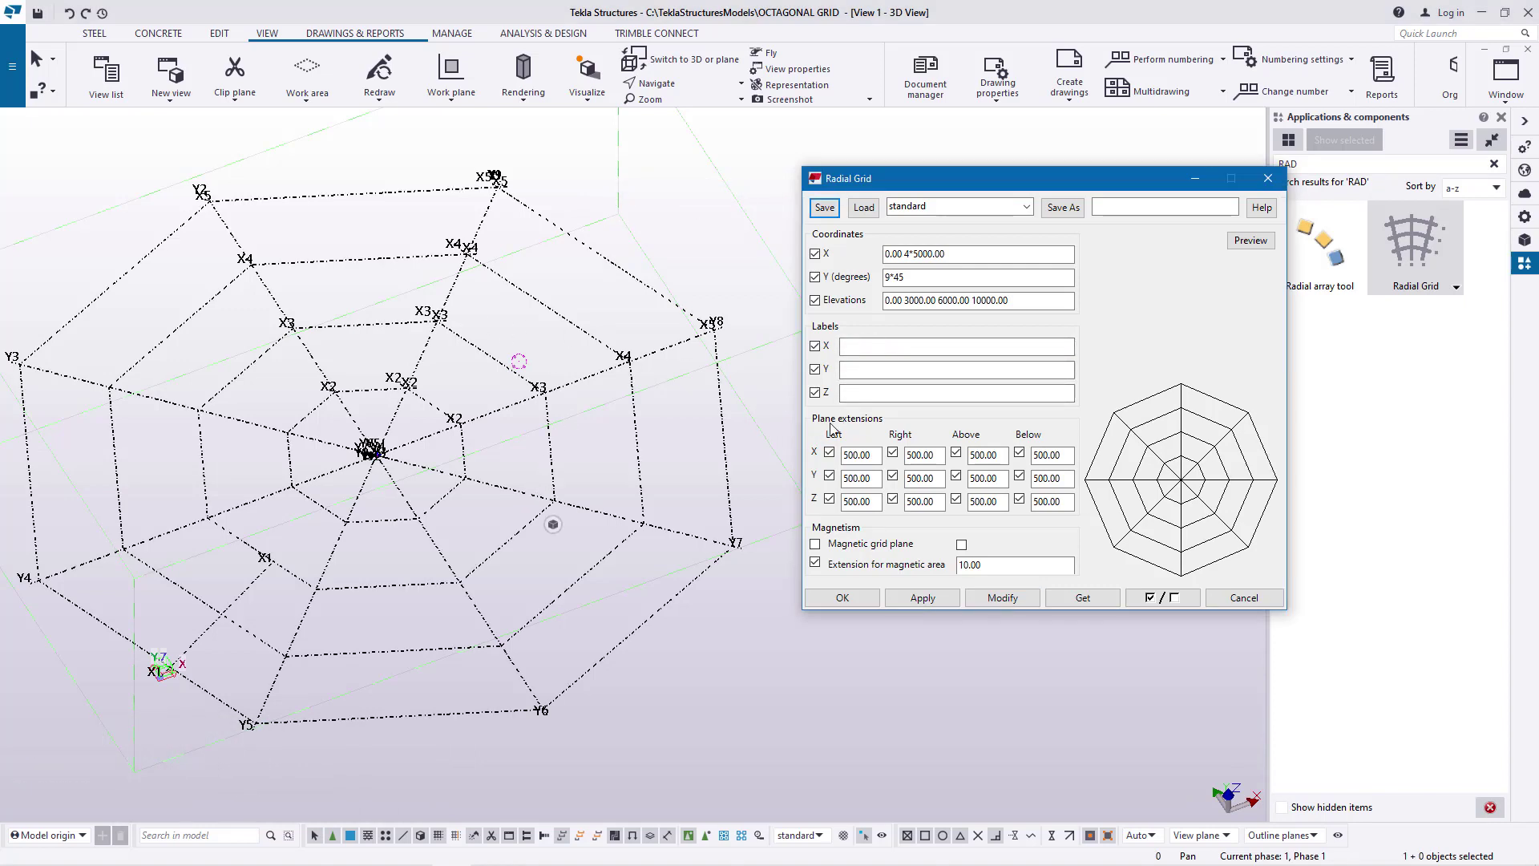
left_click(878, 346)
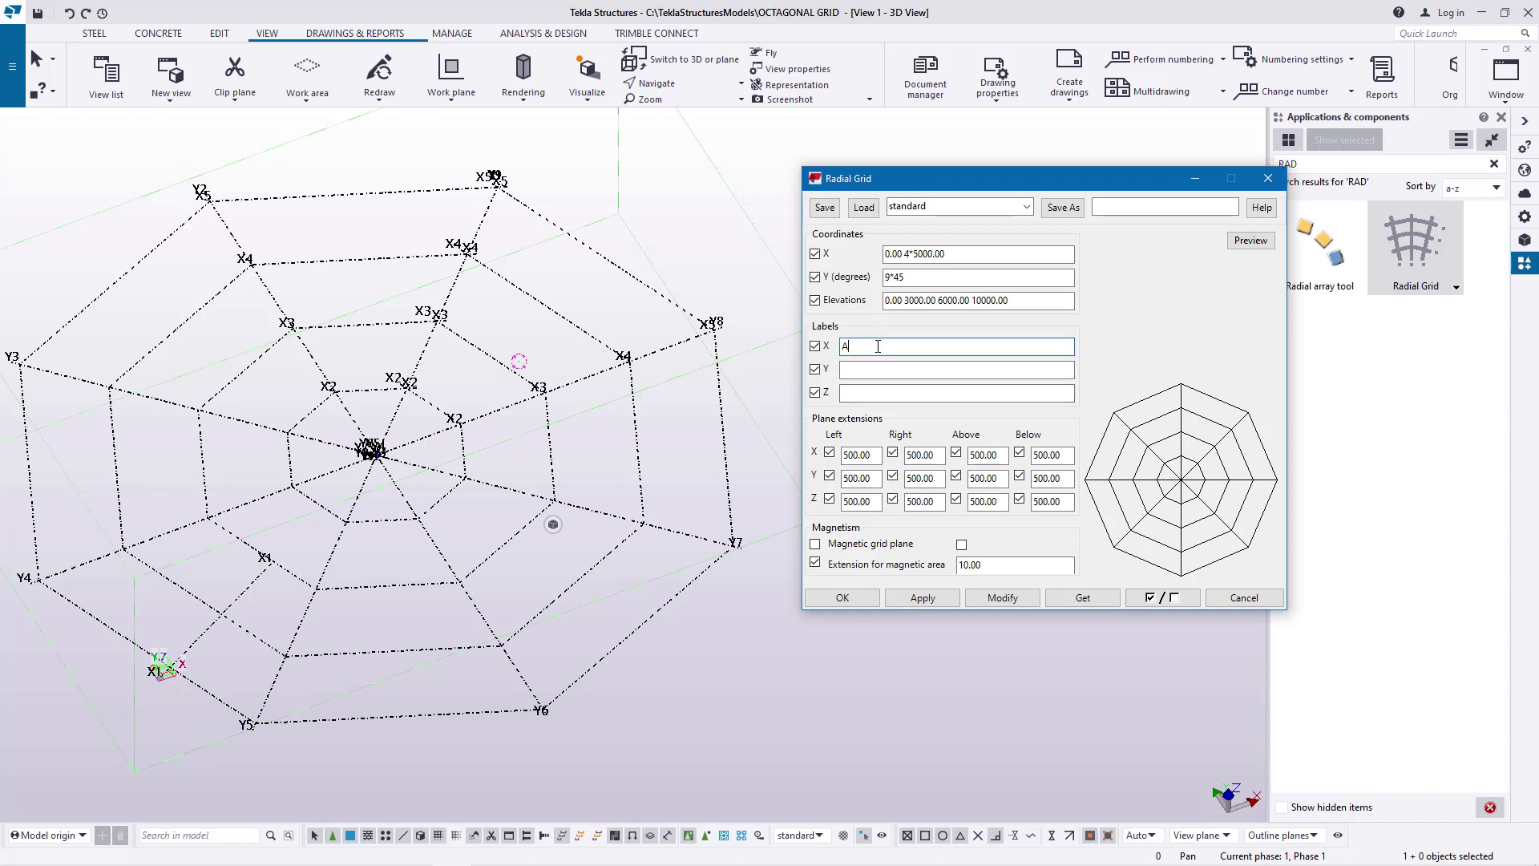
type("A B C D E")
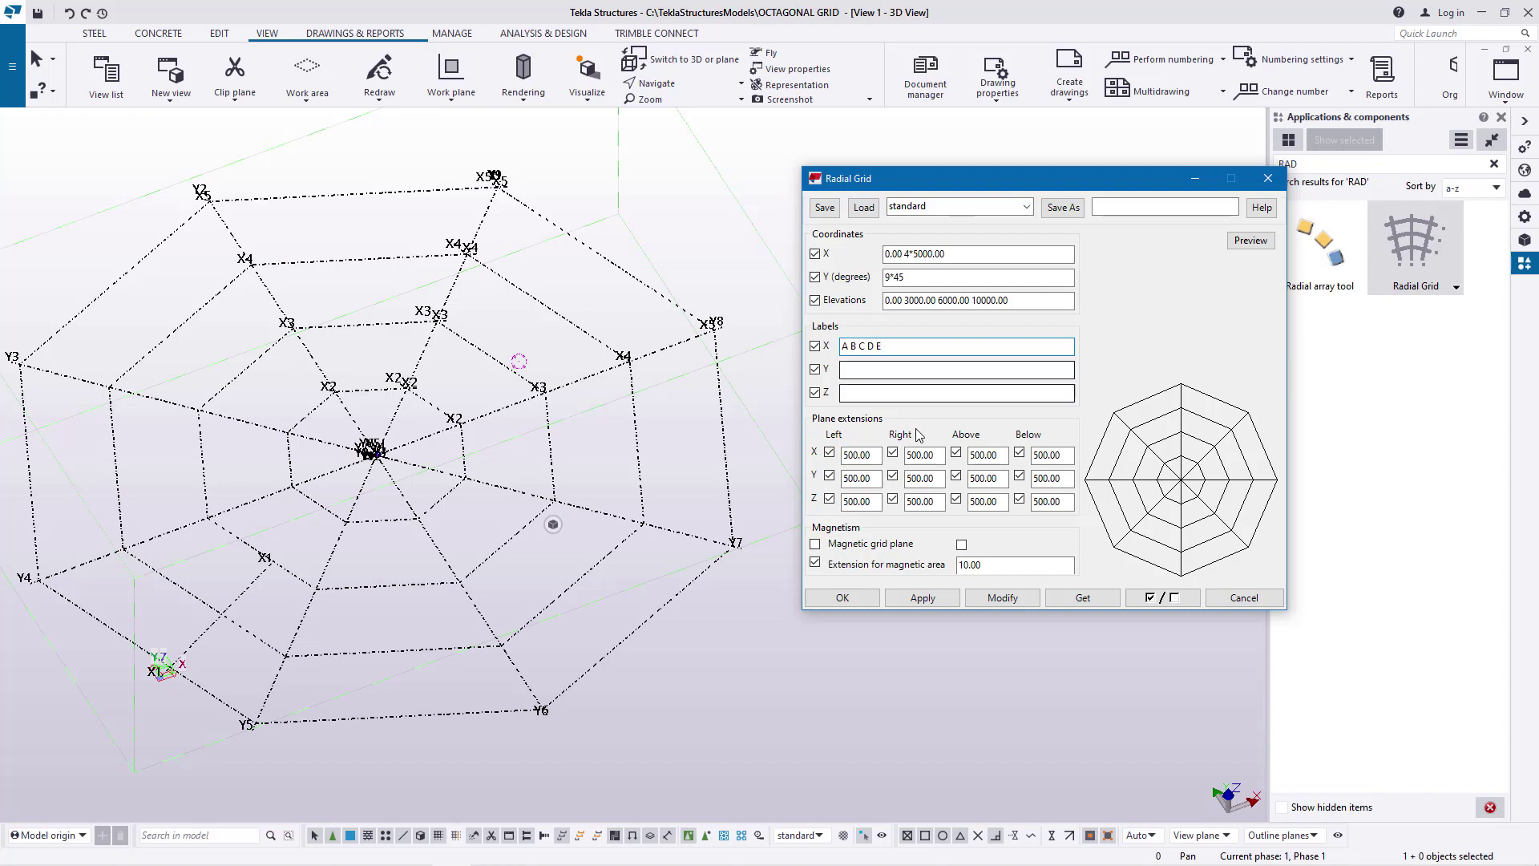
left_click(1003, 598)
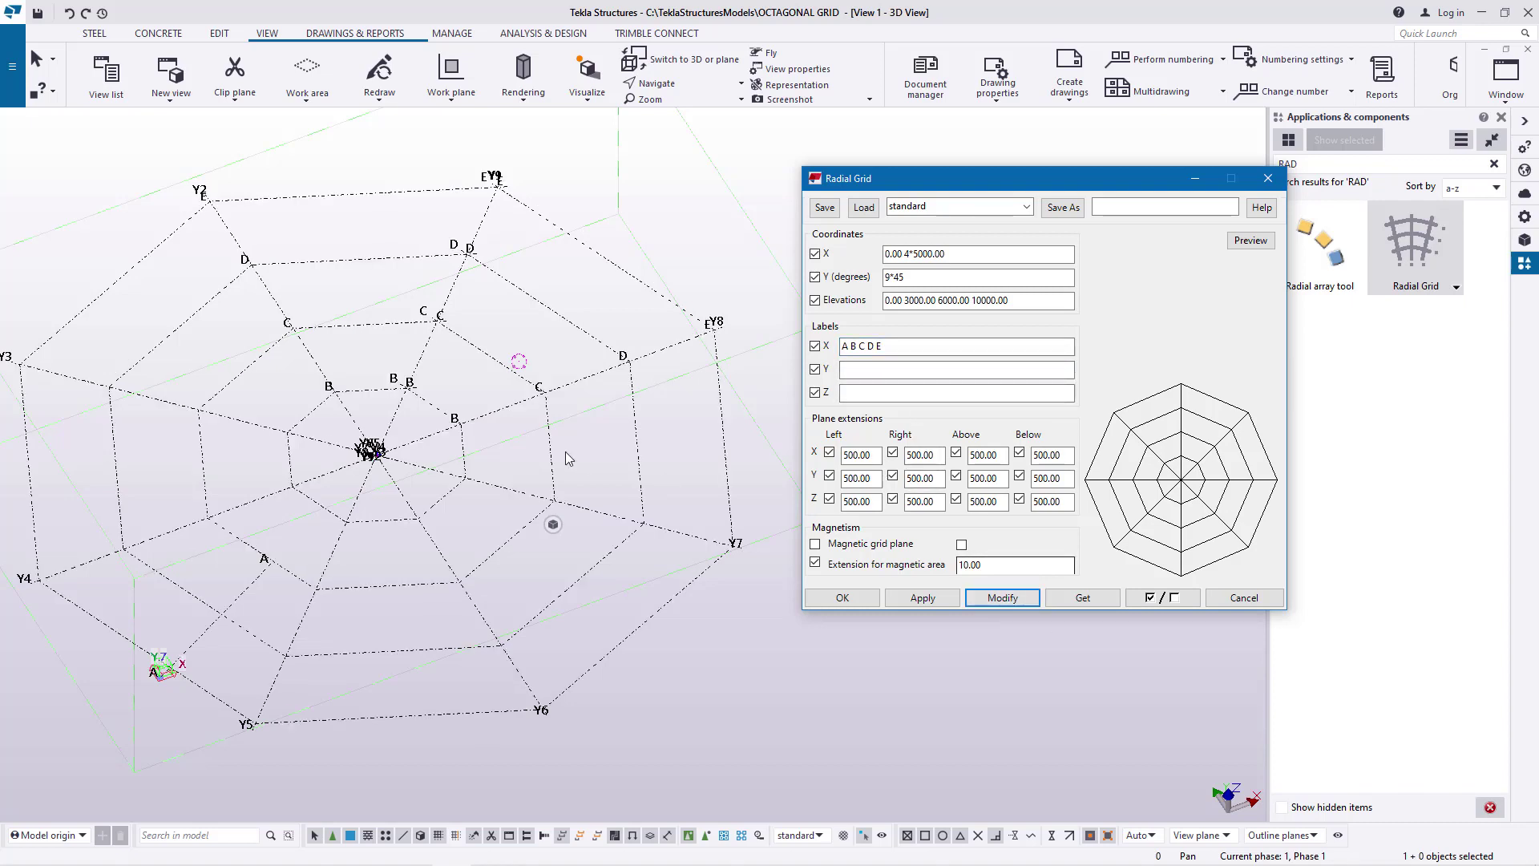
scroll(263, 520, "up", 3)
scroll(287, 616, "down", 2)
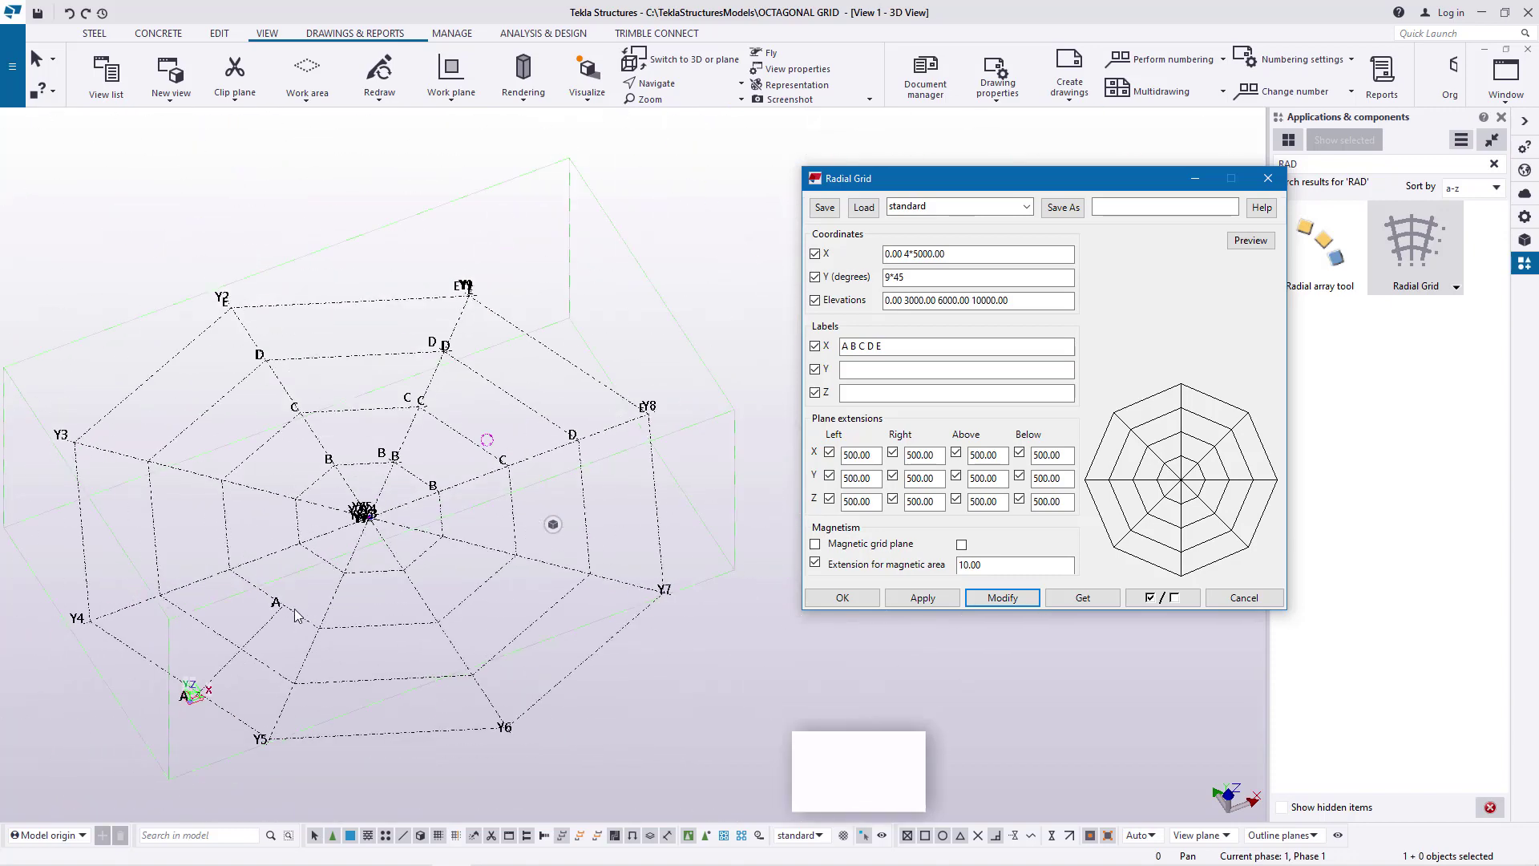
Enter the Y labels 1 2 3 4 5 for the octagonal grid
left_click(880, 371)
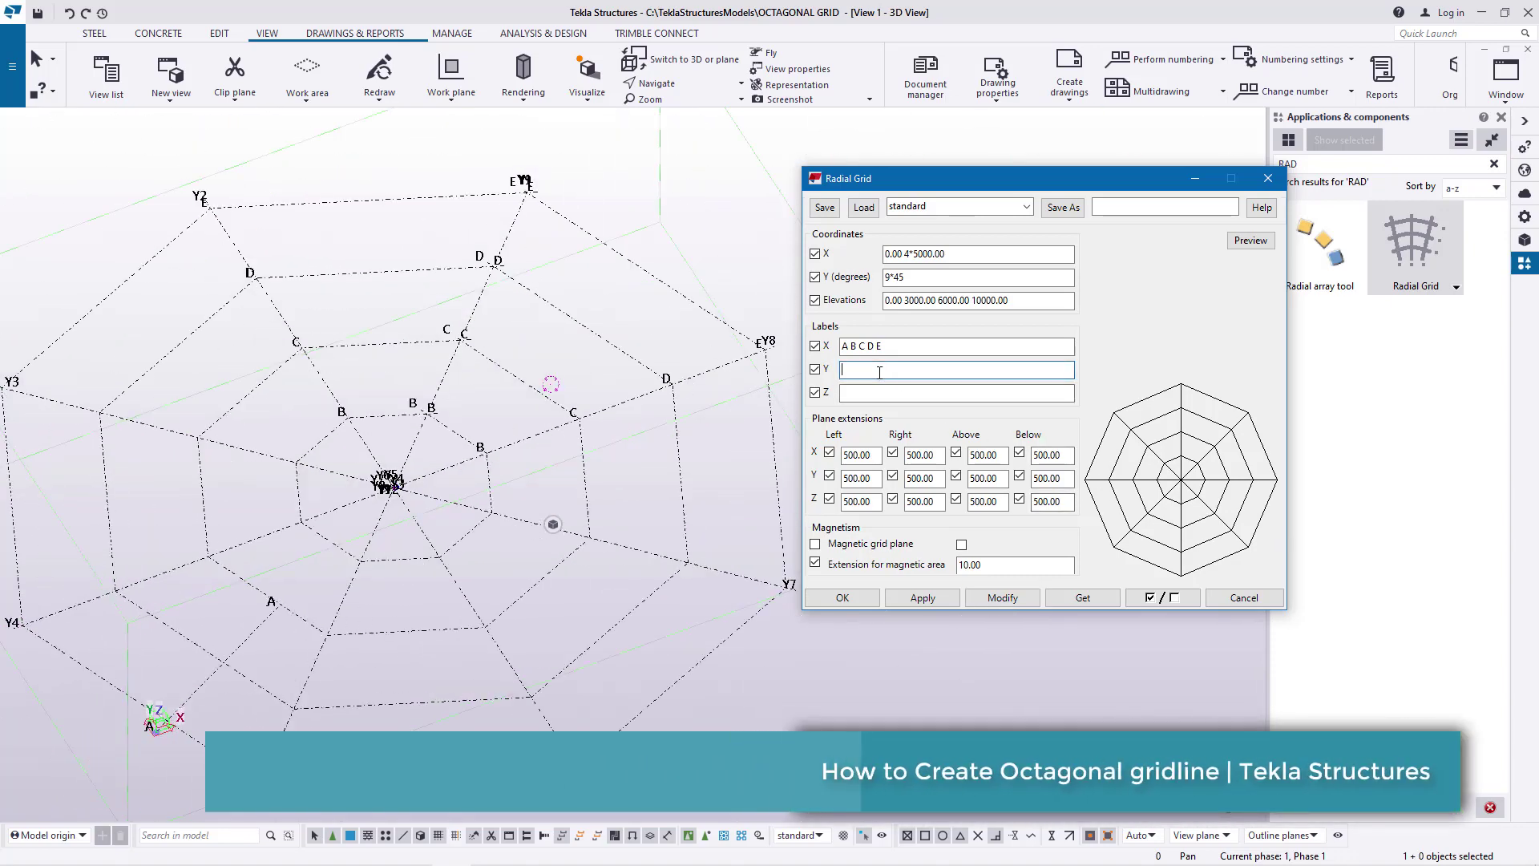
type("1 2")
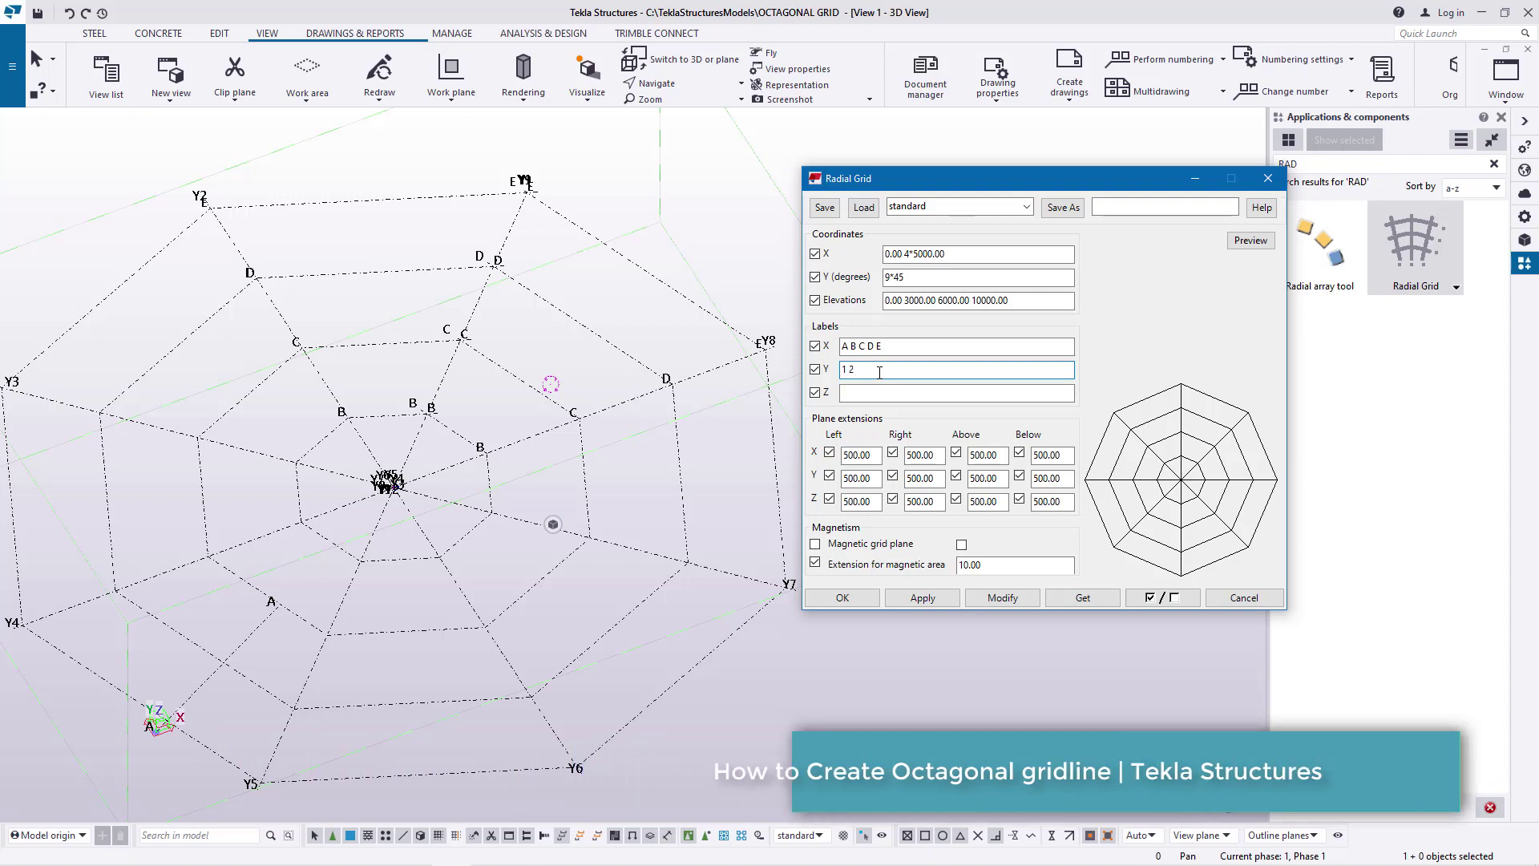
type("3")
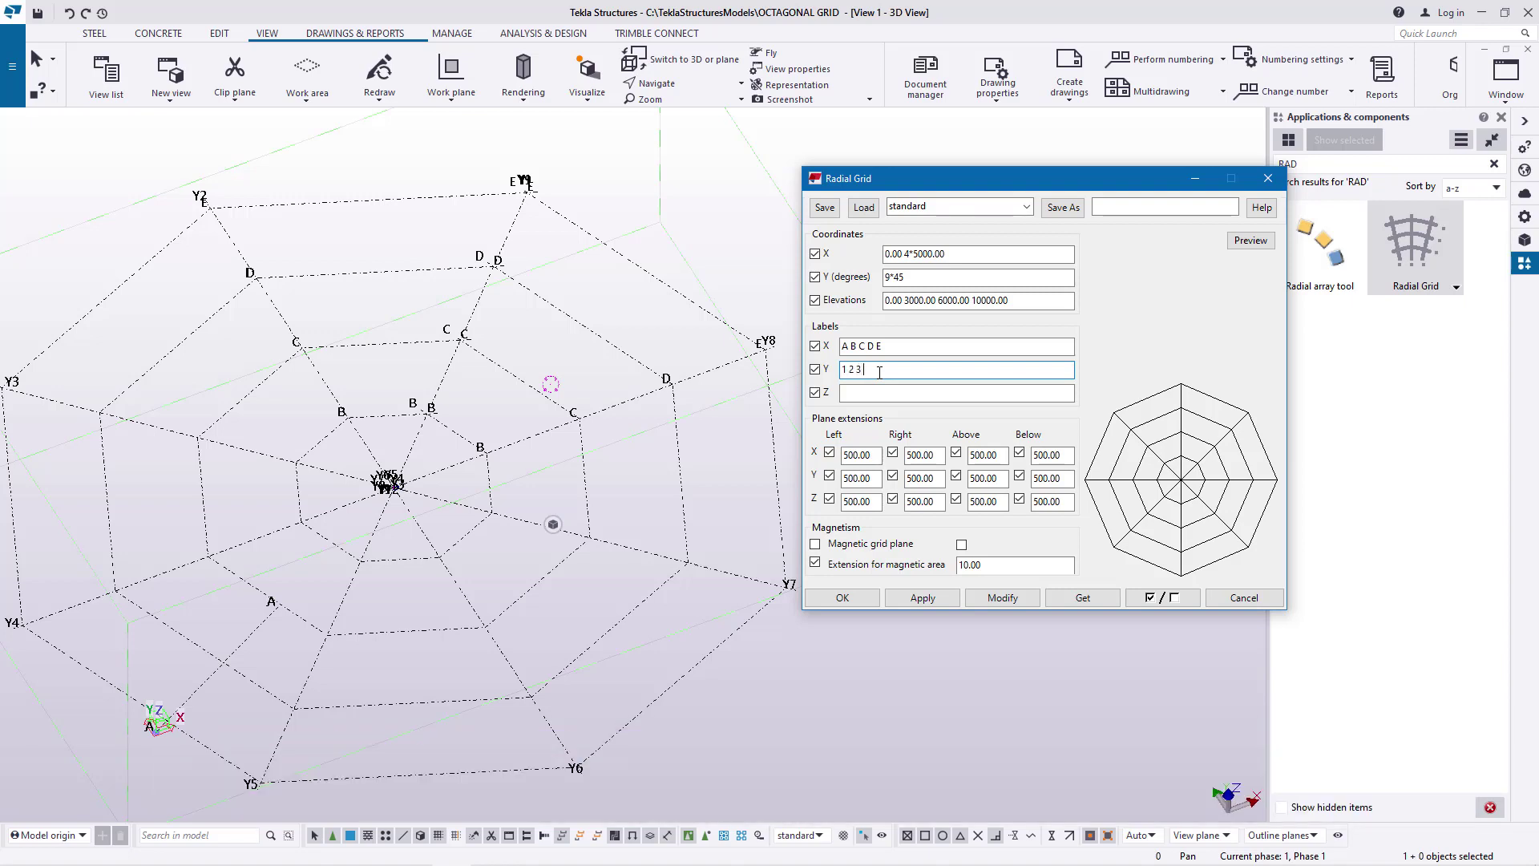
type(" 4 5")
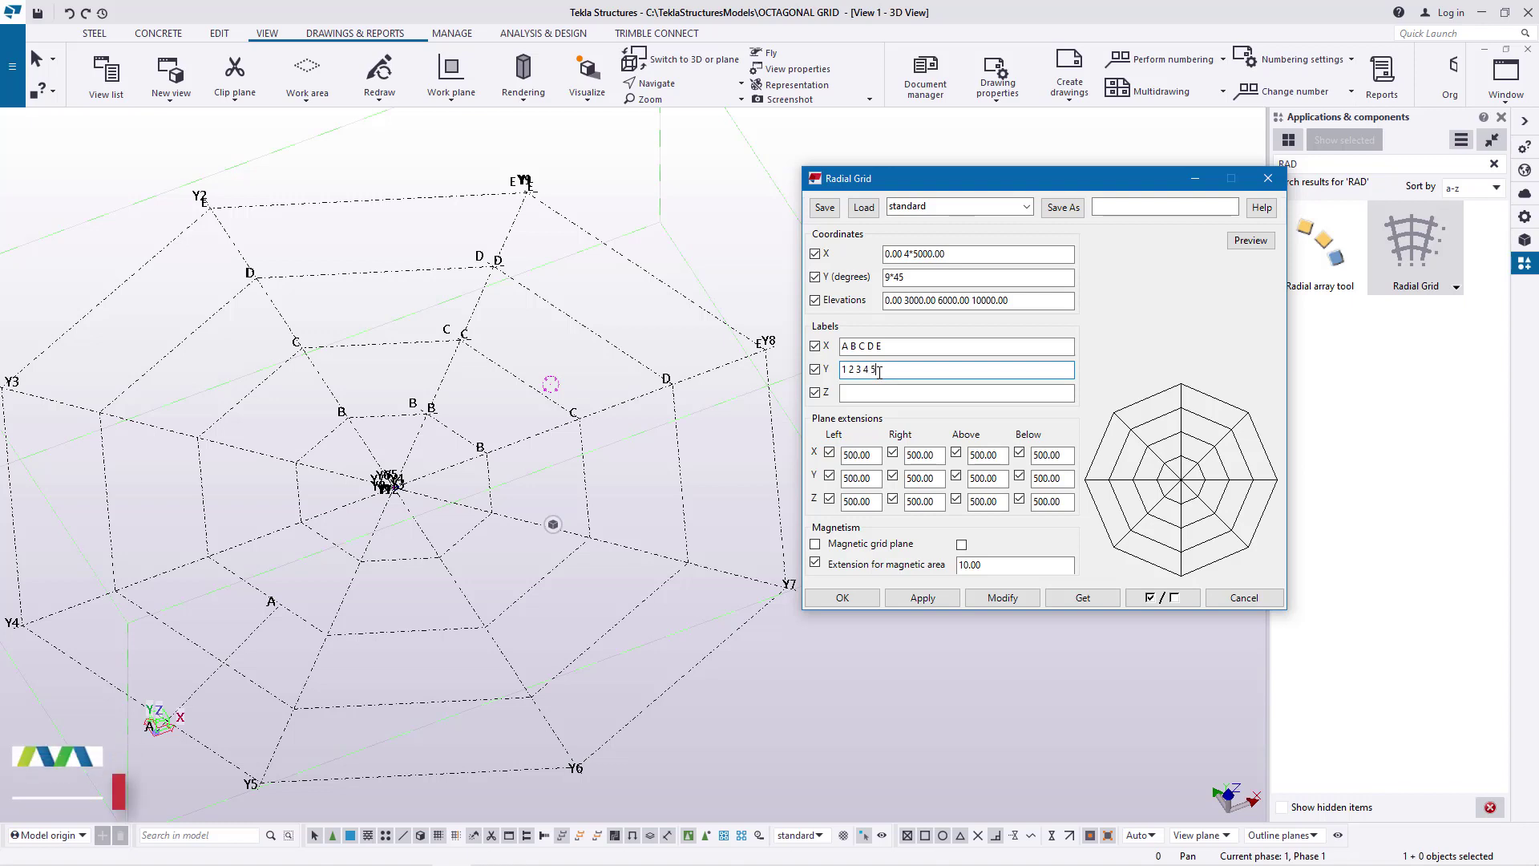